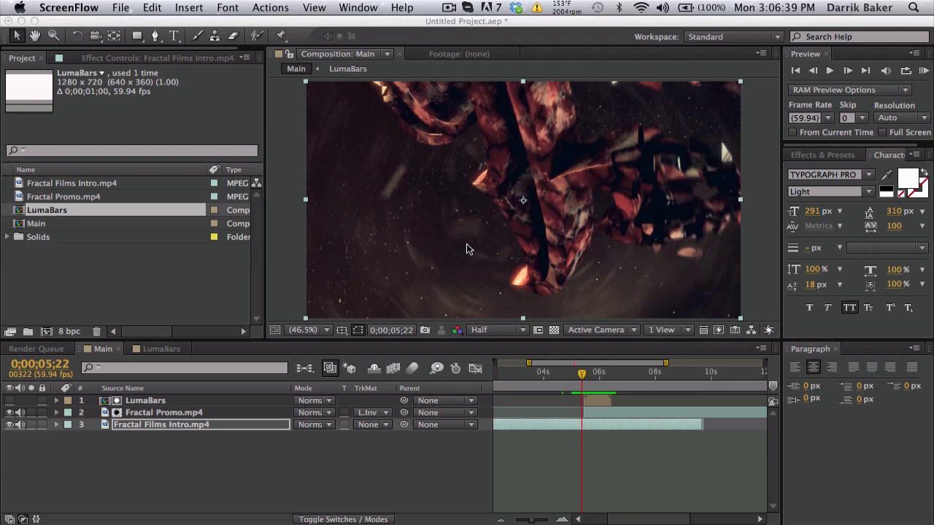
Switch to the desktop showing the YouTube gameplay video in Chrome
key(ctrl+Left)
key(ctrl+Left)
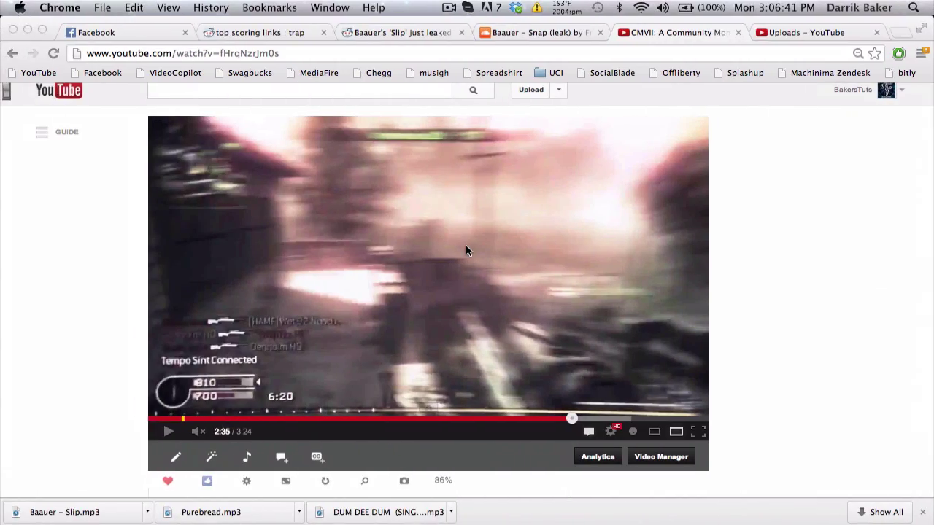
Replay the YouTube example's transition from around 2:35, then return to After Effects
click(450, 333)
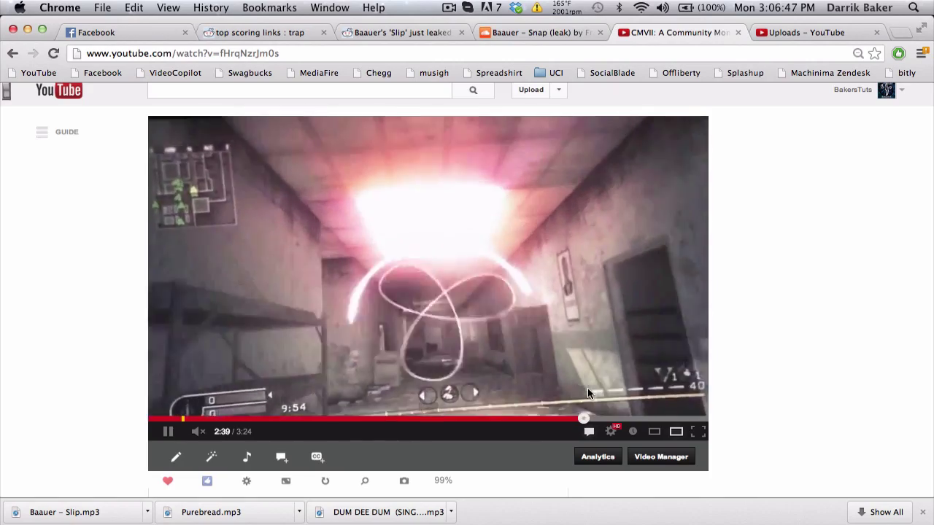
click(573, 418)
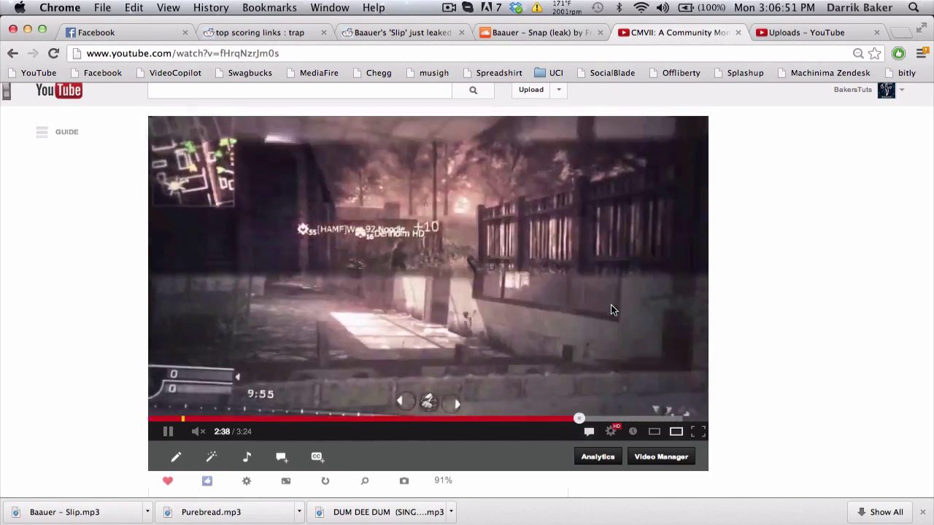
key(ctrl+Right)
key(ctrl+Right)
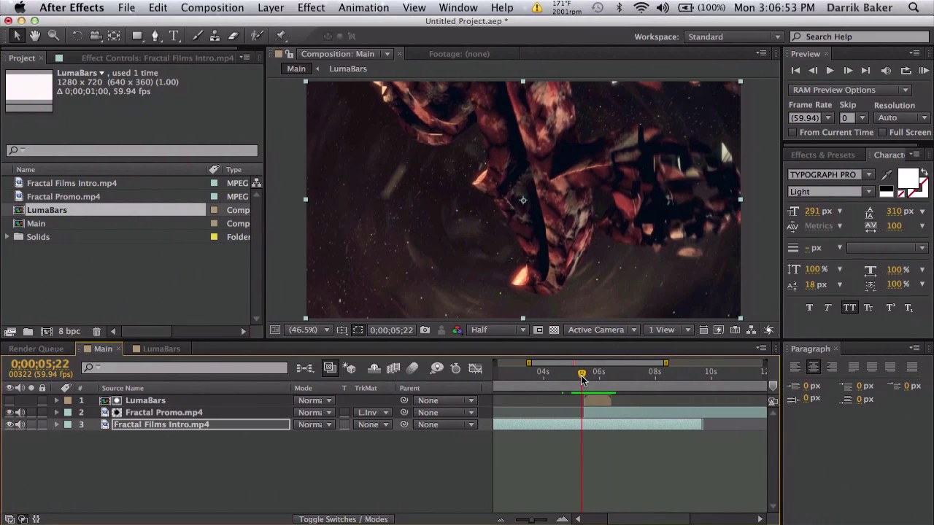
Delete the LumaBars layer from Main and preview the two clips around the 4–6 second mark
drag(581, 376, 604, 367)
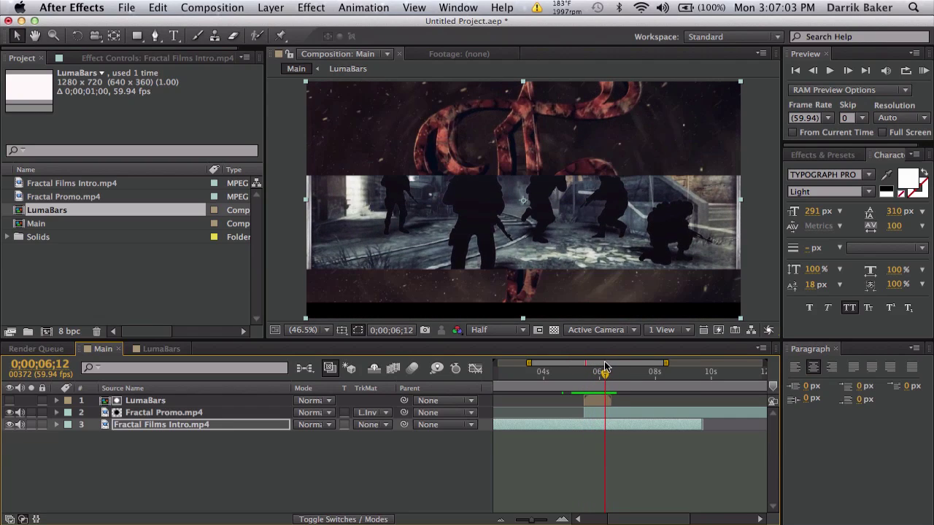
click(144, 402)
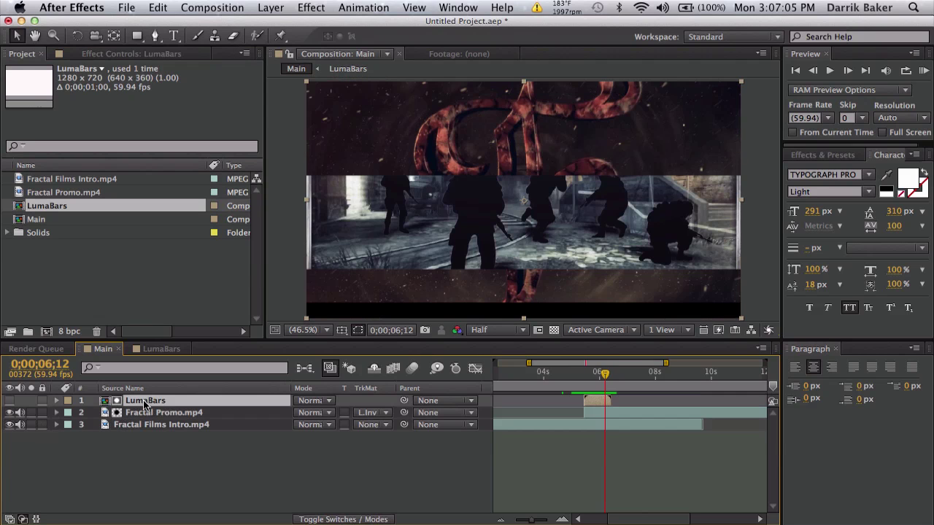
key(Delete)
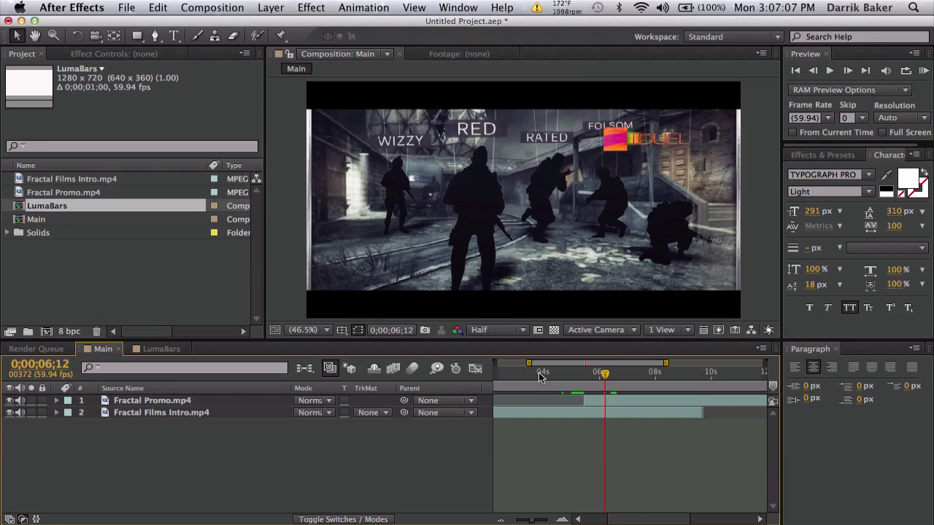
drag(540, 375, 631, 374)
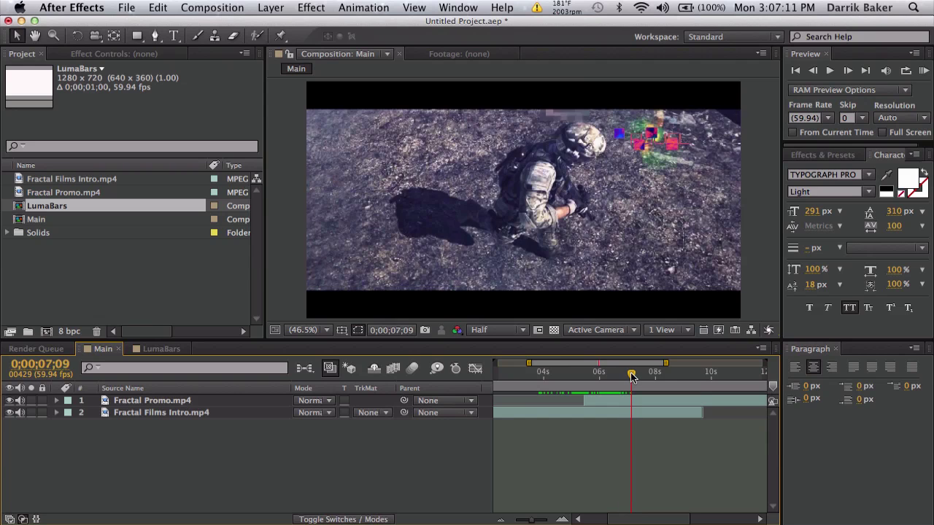
Create a LumaBarsMatte composition at 1280×720, 59.94 fps, with duration 0;00;01;00
click(213, 7)
click(220, 26)
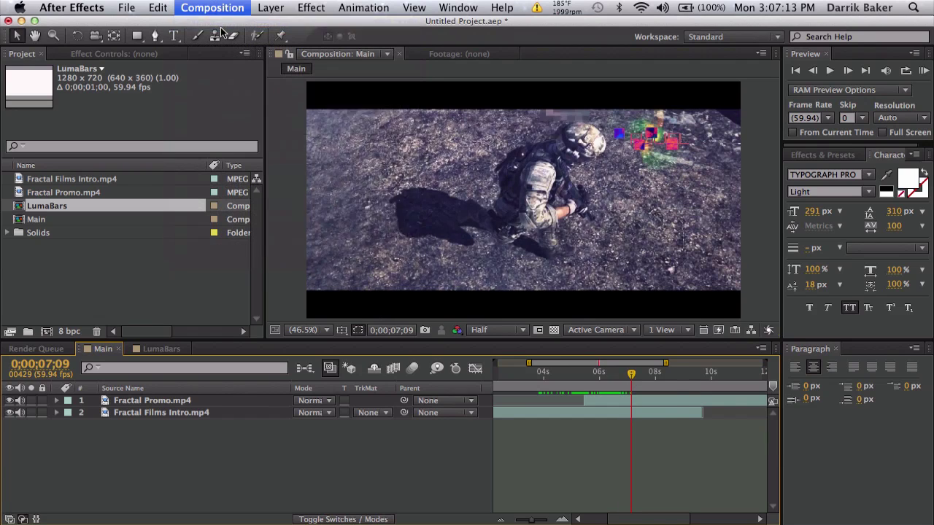
text(LumaBarsMatte)
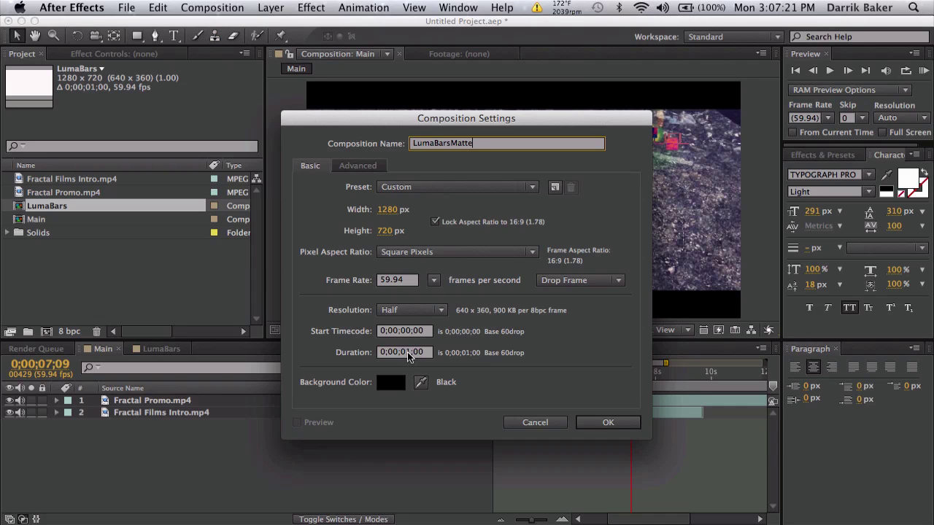
click(616, 422)
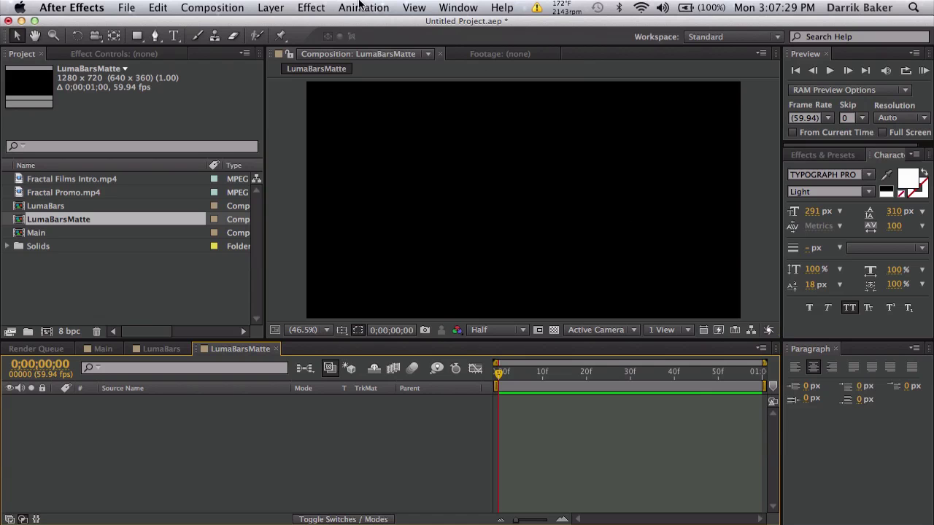
Add a comp-size white solid filling the LumaBarsMatte frame
click(271, 7)
click(474, 42)
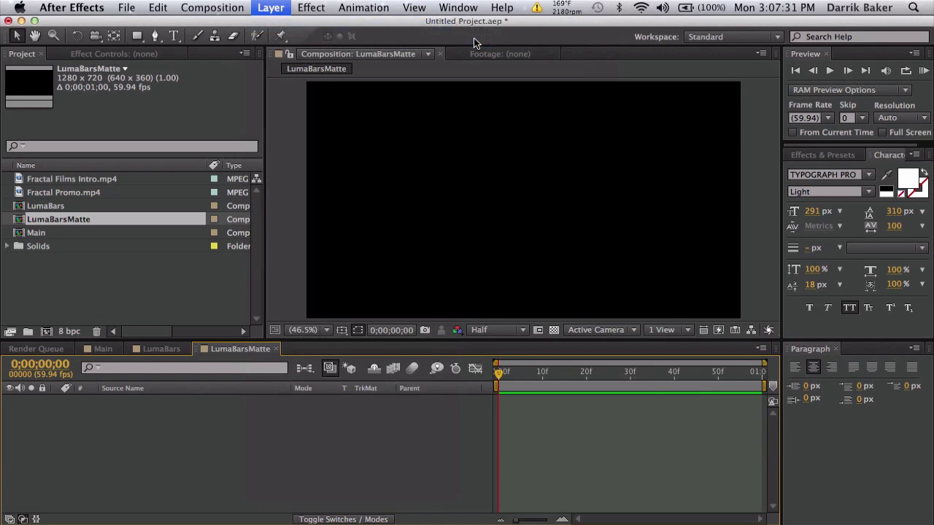
click(480, 321)
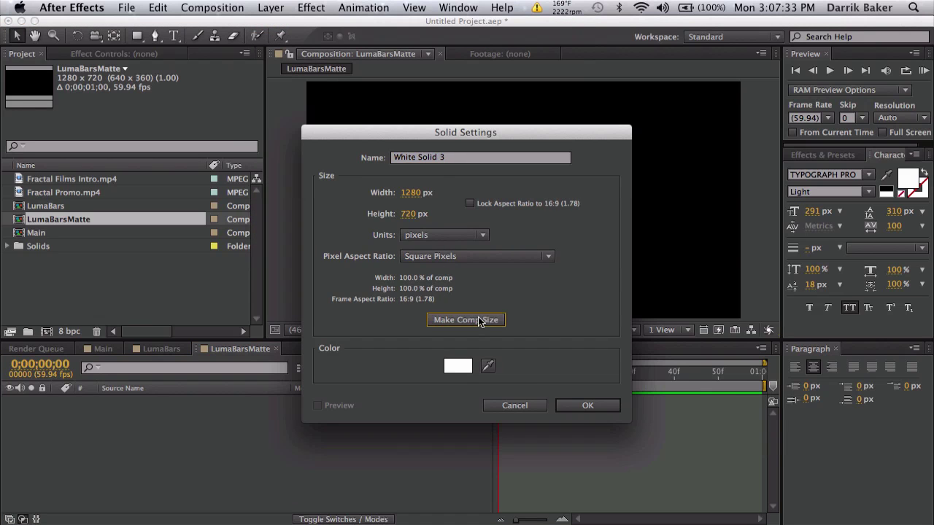
click(586, 406)
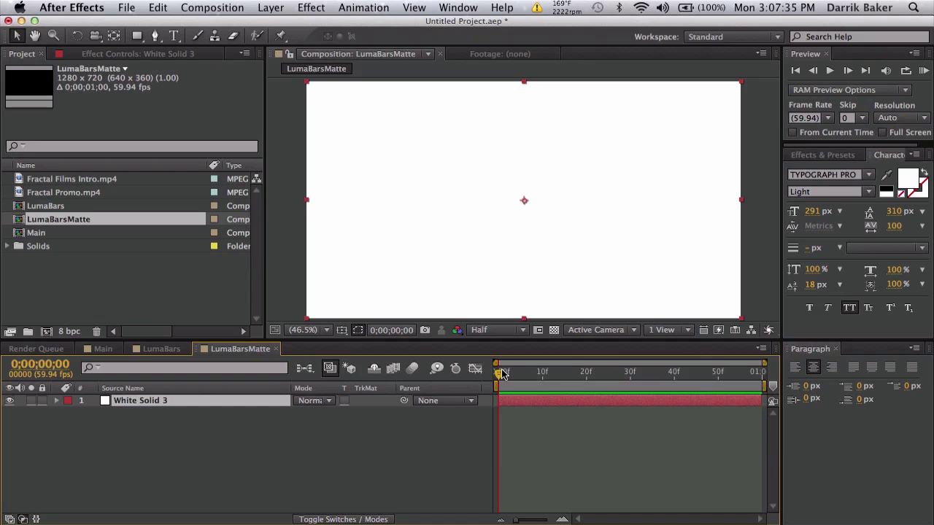
Add a black solid 300 px tall as a horizontal bar across the centre
click(270, 7)
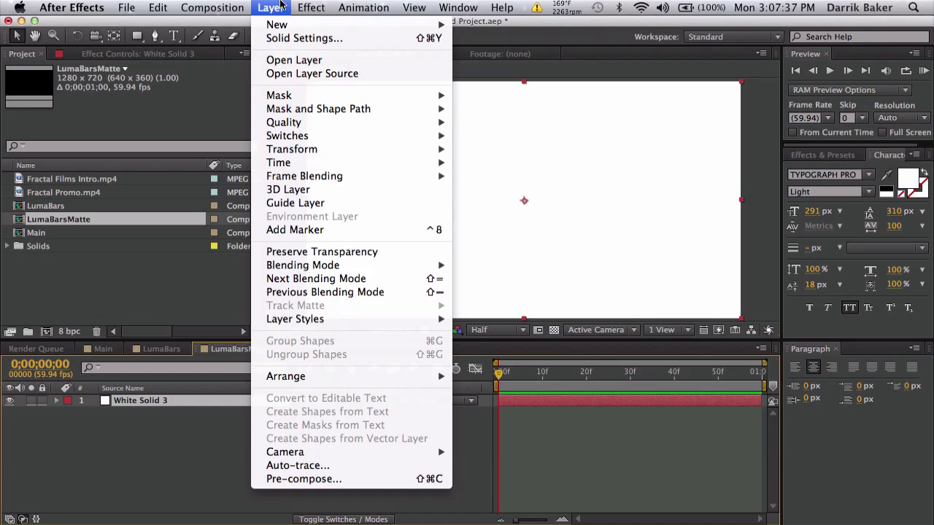
mouse_move(281, 25)
click(521, 46)
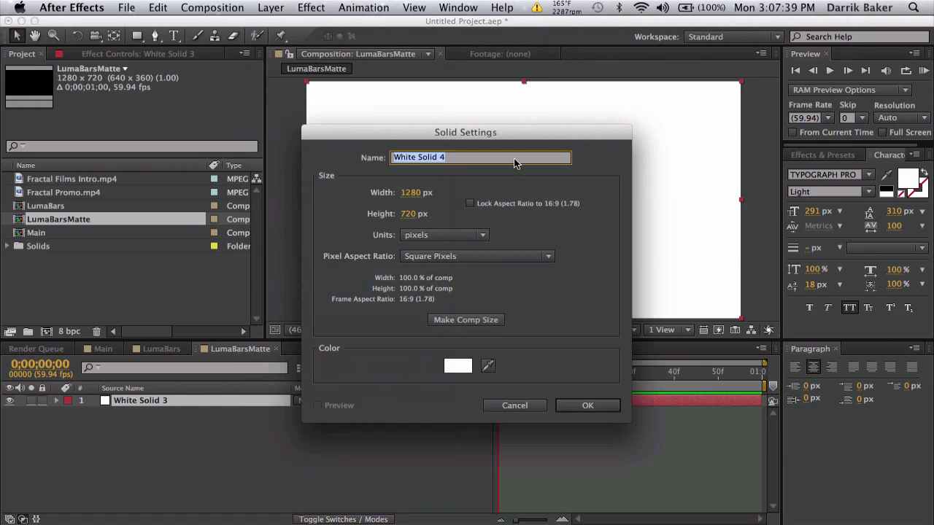
click(468, 365)
drag(468, 366, 197, 515)
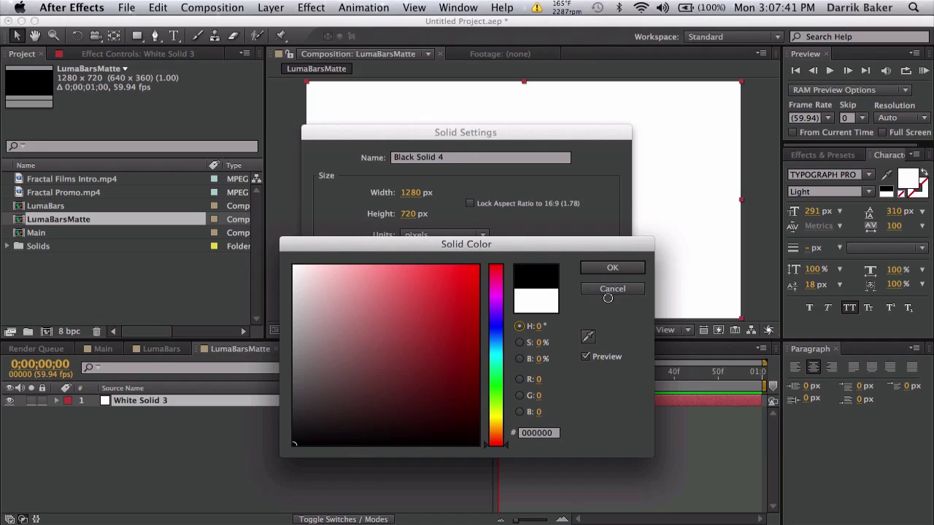
click(613, 269)
click(413, 214)
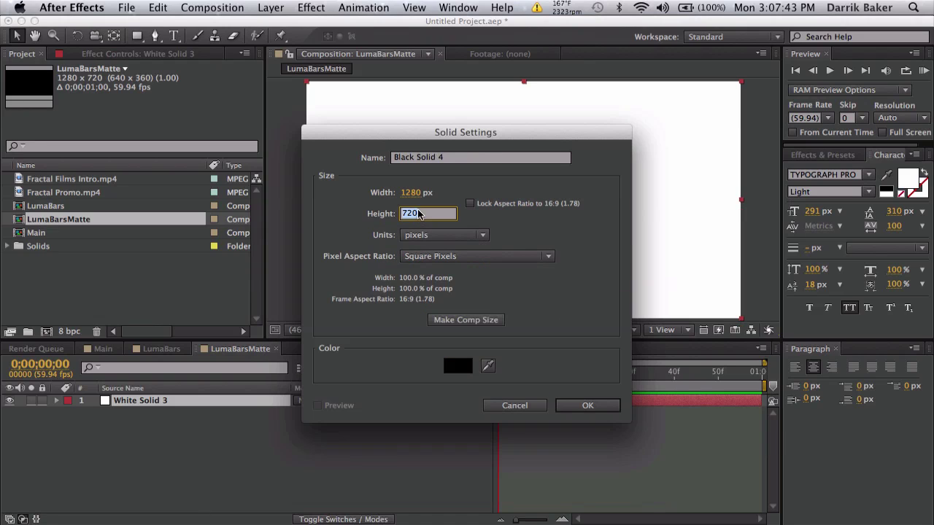
text(300)
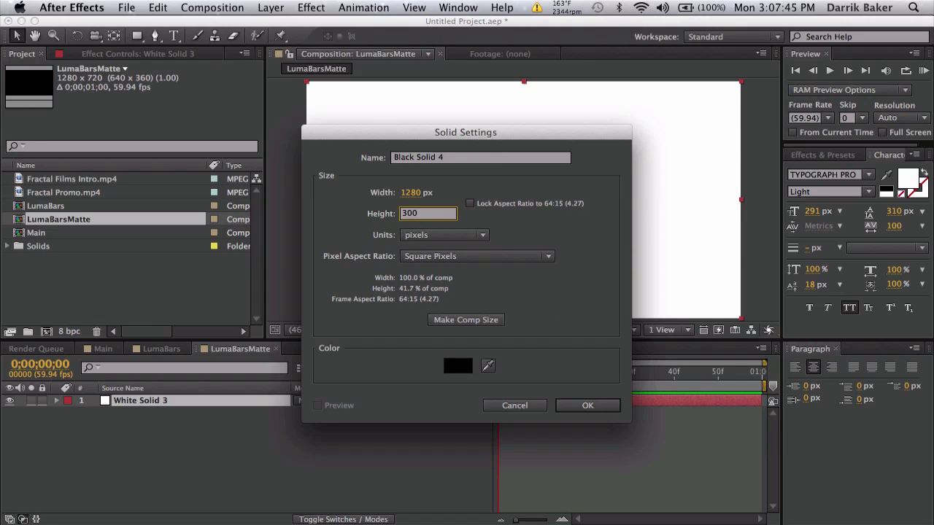
key(Return)
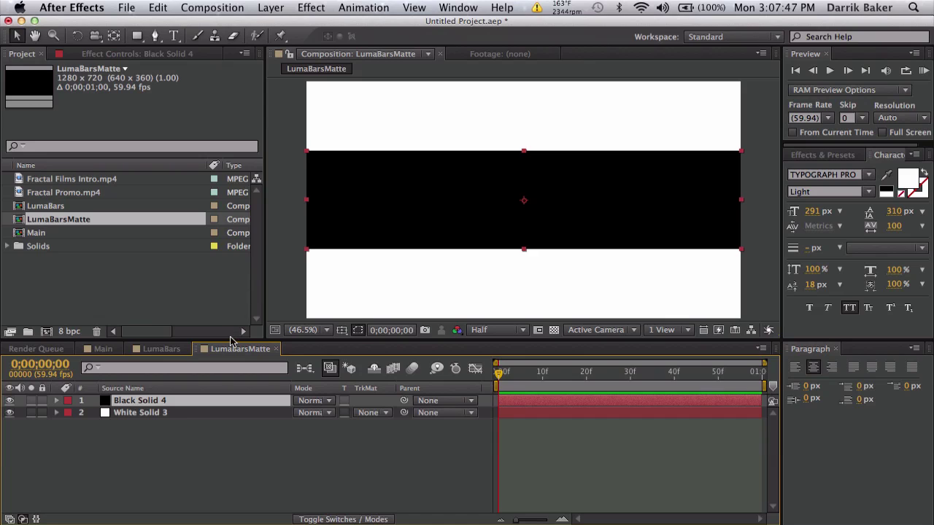
Keyframe Black Solid 4's Position from 640,-160 at frame 0 to 640,882 at frame 30
key(p)
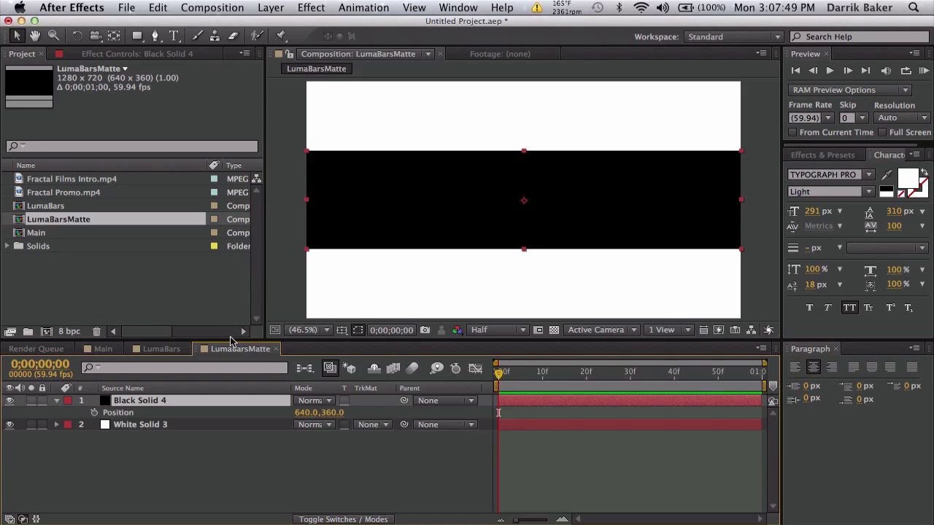
drag(332, 412, 14, 357)
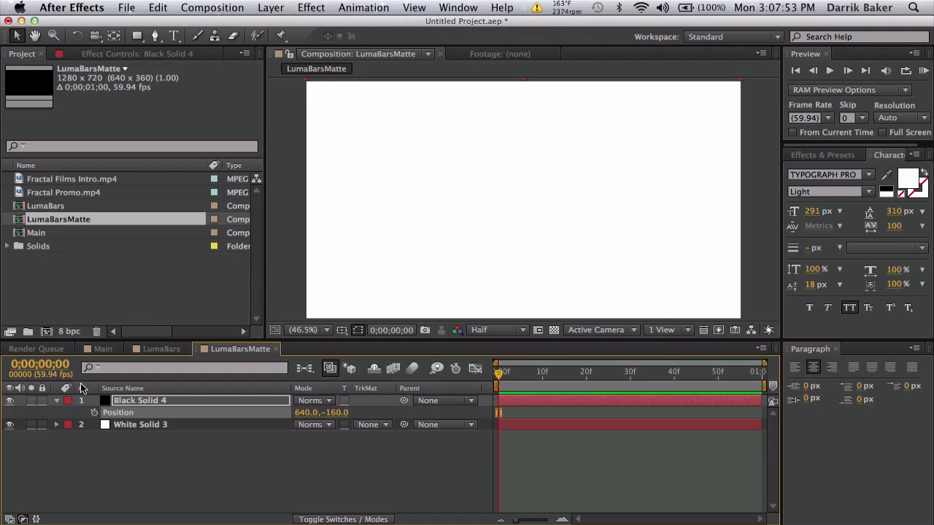
click(93, 413)
drag(621, 372, 629, 378)
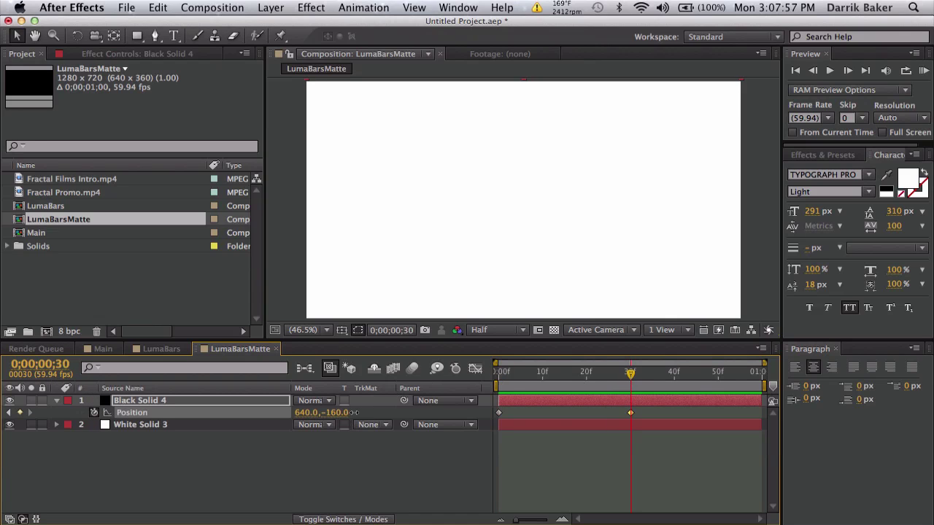
drag(336, 412, 511, 413)
drag(561, 374, 553, 374)
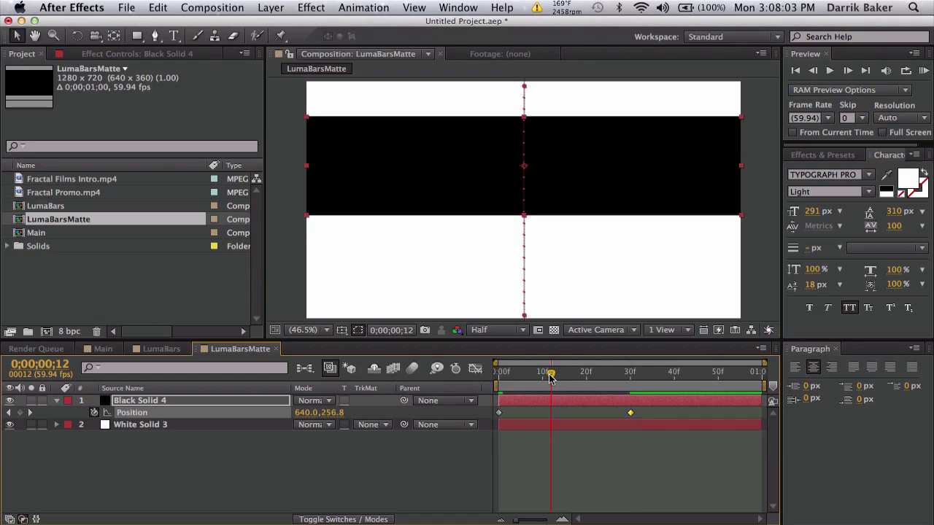
click(263, 8)
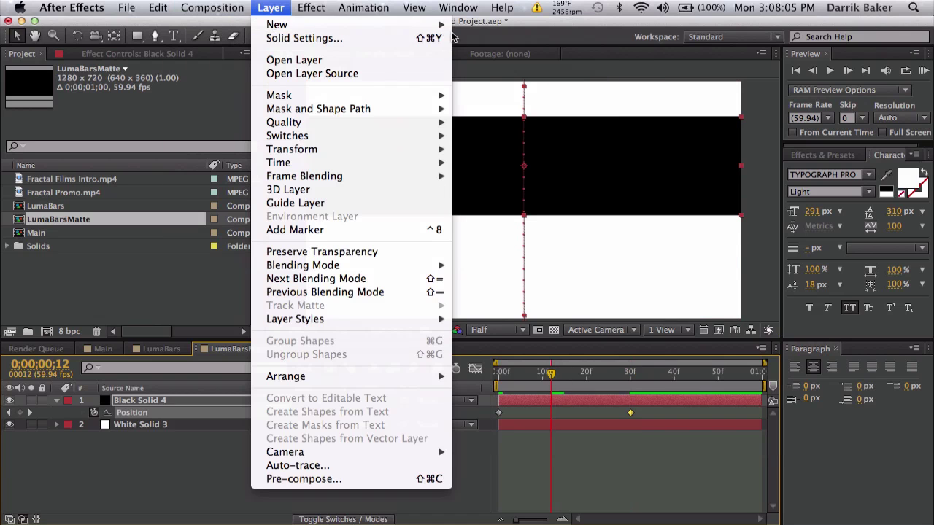
Add a white solid 400 px tall to LumaBarsMatte
mouse_move(409, 24)
click(471, 42)
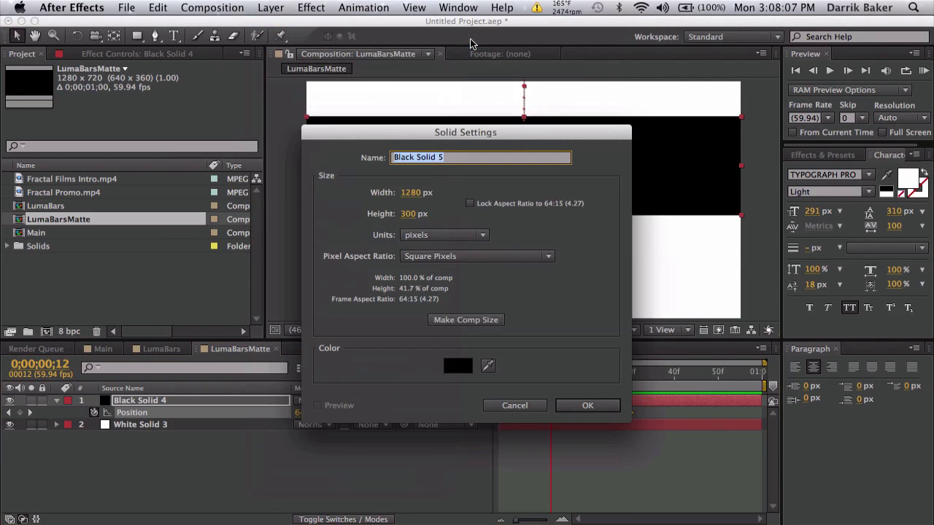
click(450, 367)
drag(431, 369, 245, 226)
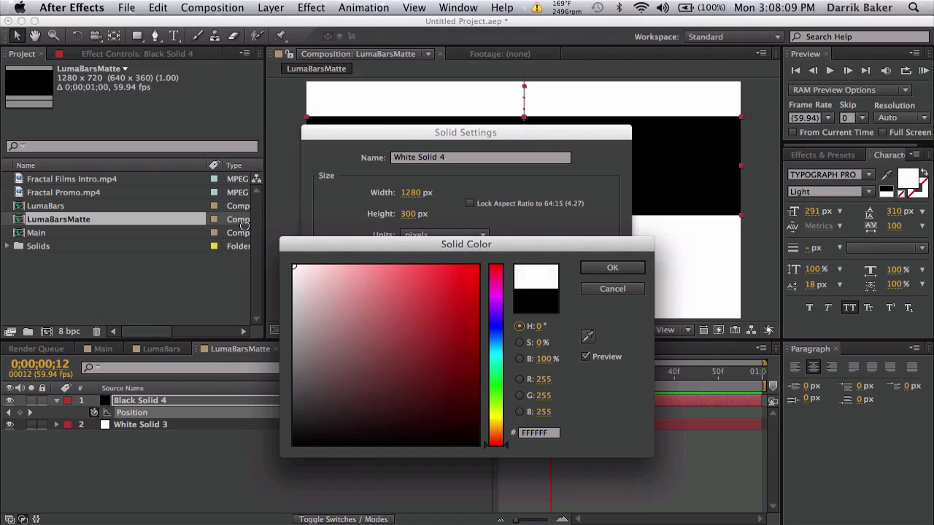
click(633, 269)
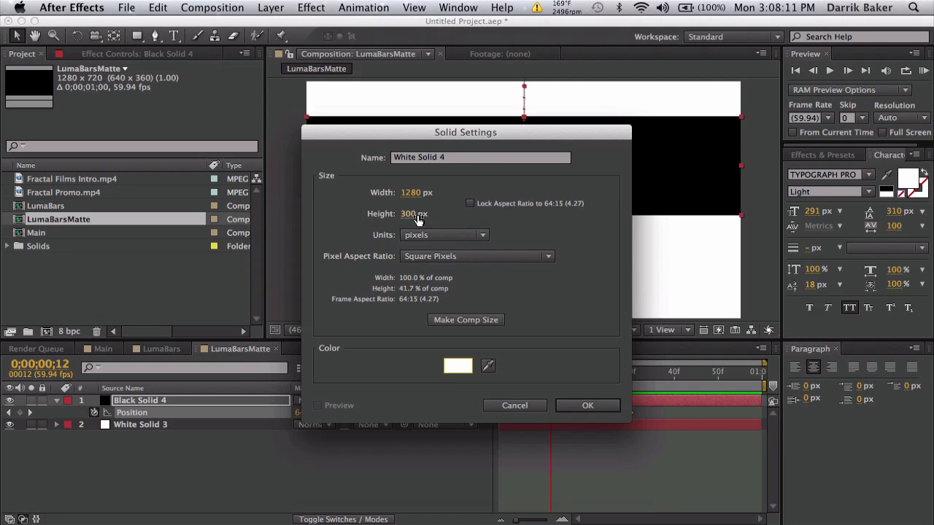
double_click(418, 219)
text(400)
key(Return)
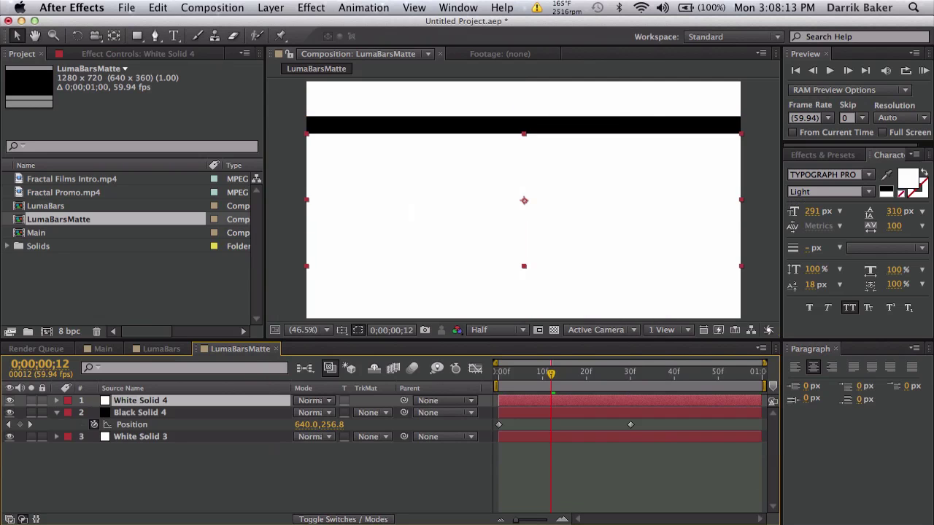
Keyframe White Solid 4's Position from 640,931 at frame 12 to 640,-191 at frame 44
key(p)
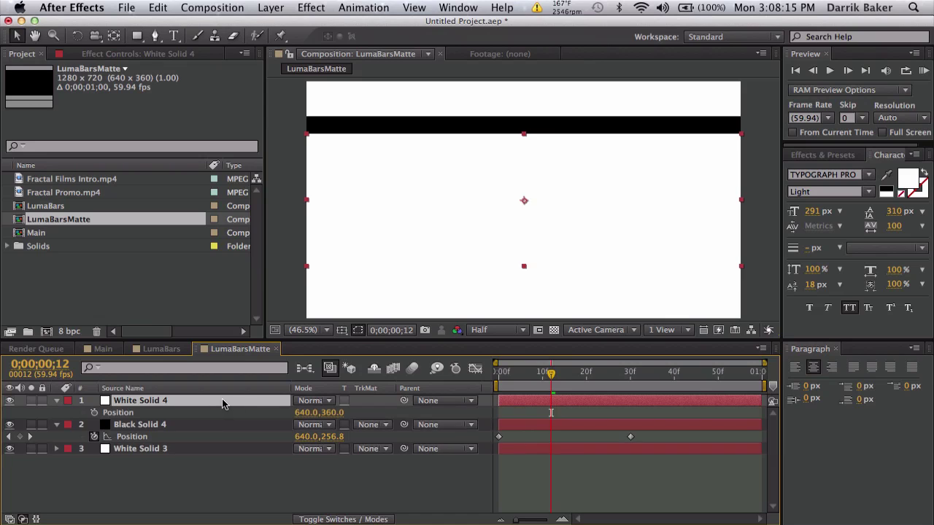
drag(330, 412, 489, 413)
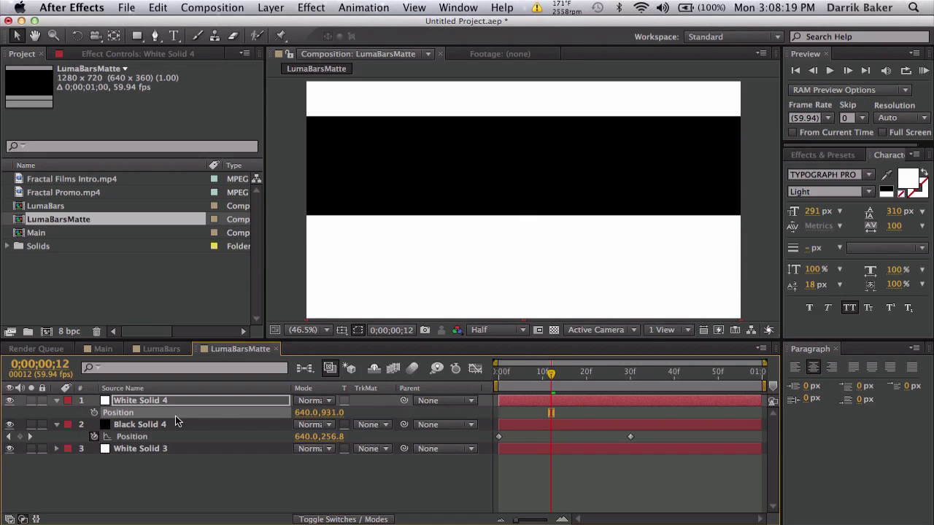
click(690, 380)
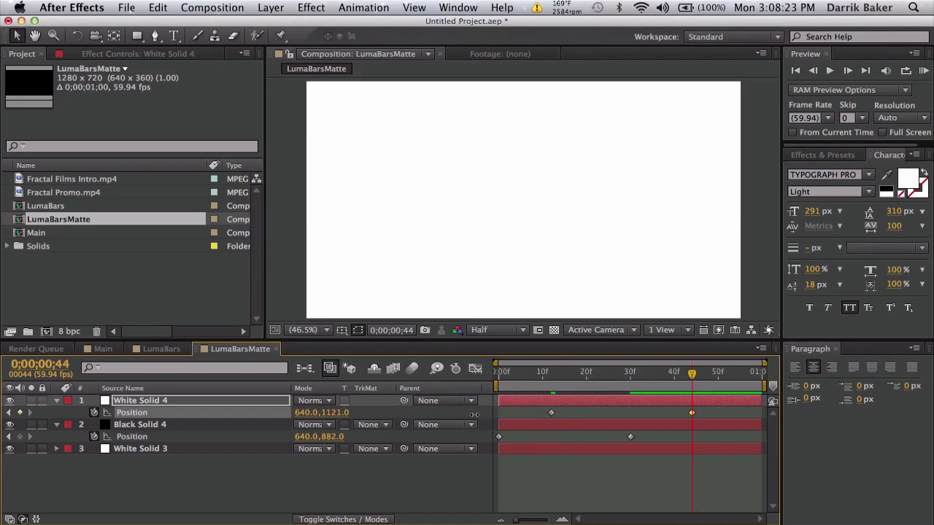
key(super+z)
drag(494, 417, 155, 389)
Add a black solid 200 px tall to LumaBarsMatte
click(275, 7)
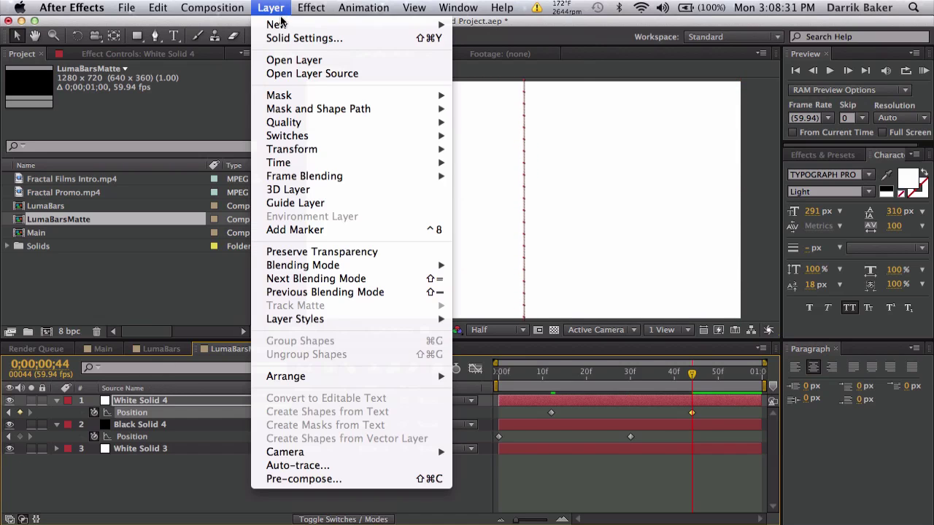
mouse_move(284, 25)
click(483, 43)
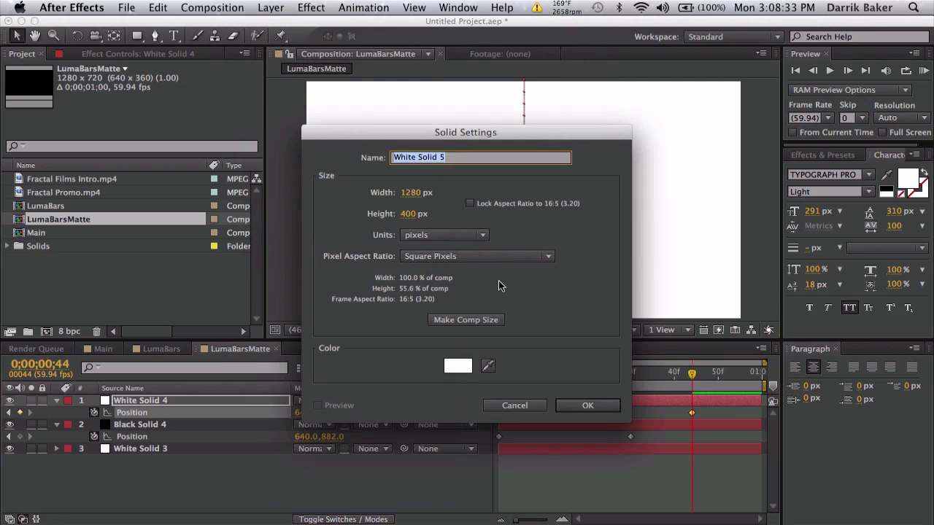
click(410, 214)
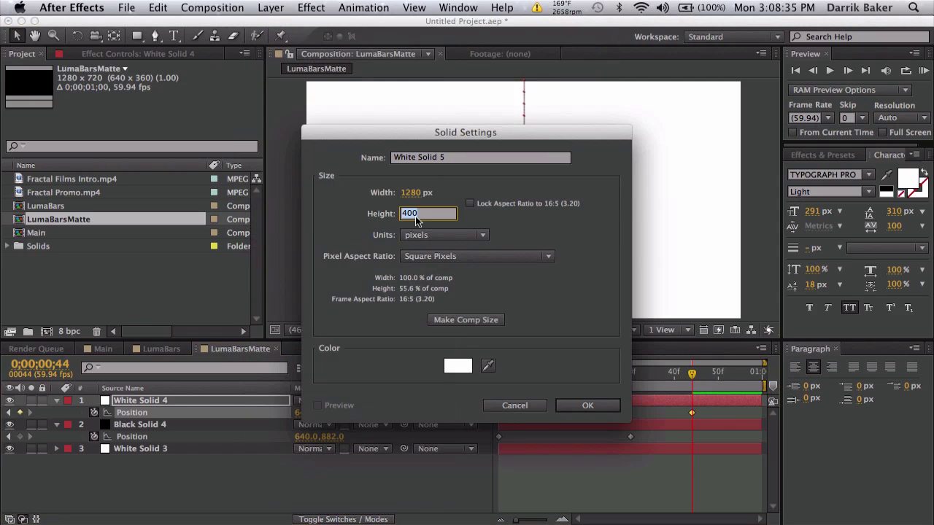
text(200)
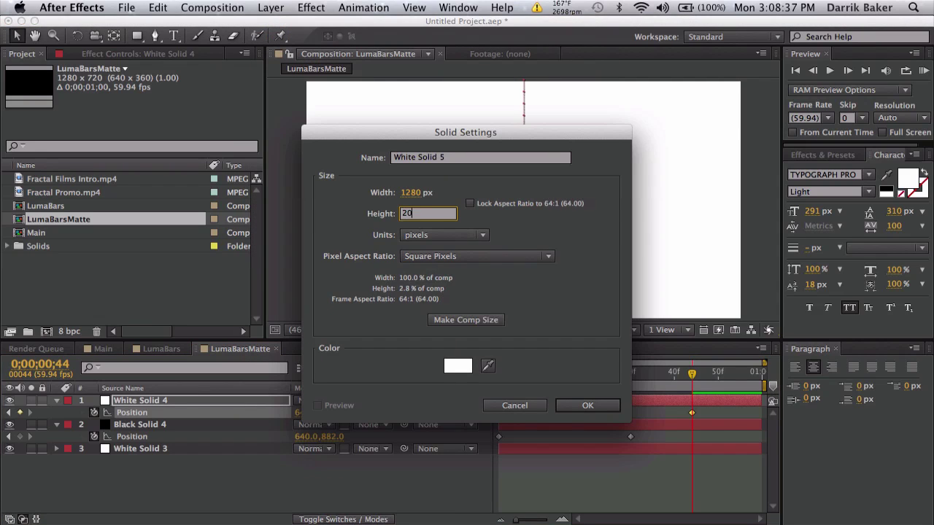
click(461, 365)
drag(386, 396, 293, 442)
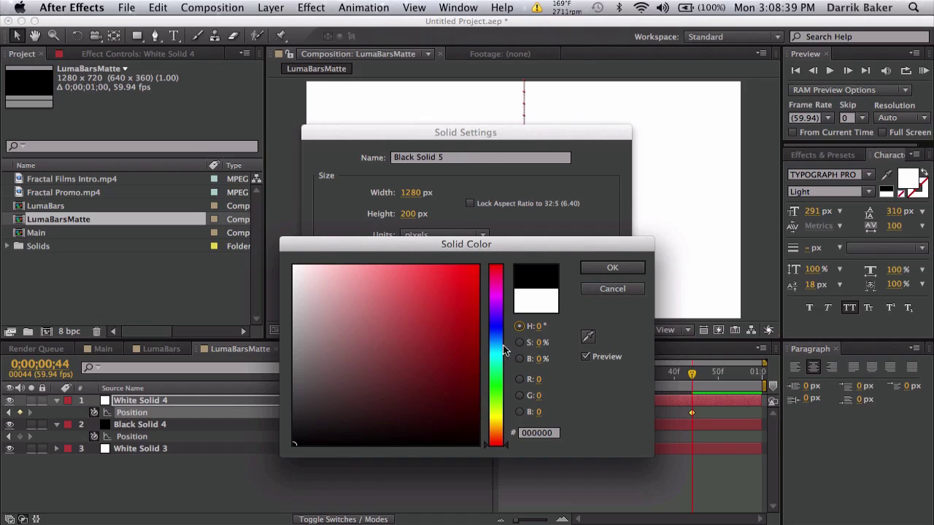
click(609, 267)
click(591, 407)
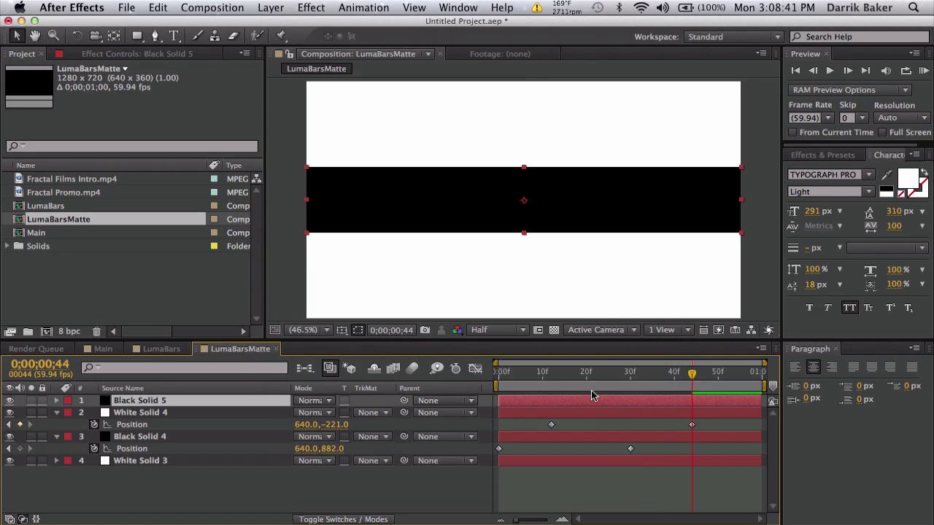
Keyframe Black Solid 5's Position from 640,834 at frame 17 to 640,-30 at frame 43
drag(585, 376, 572, 377)
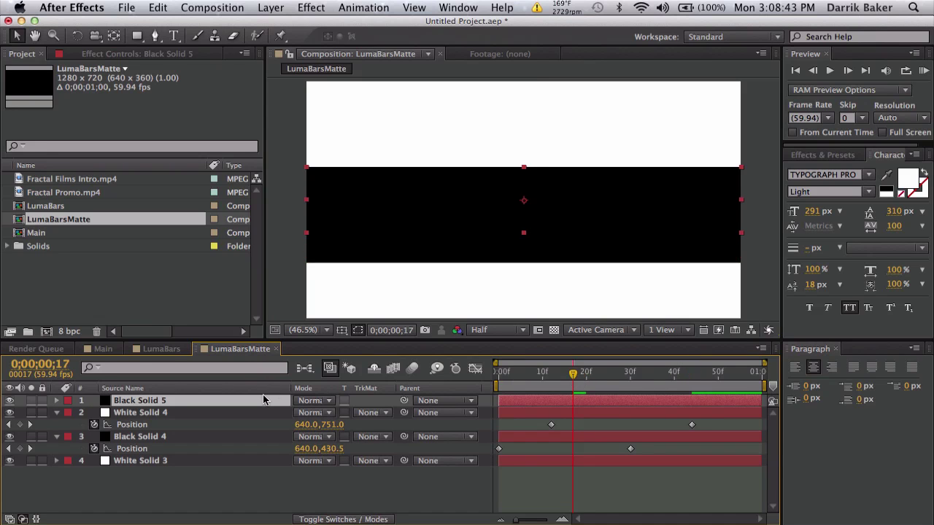
key(p)
drag(332, 412, 642, 443)
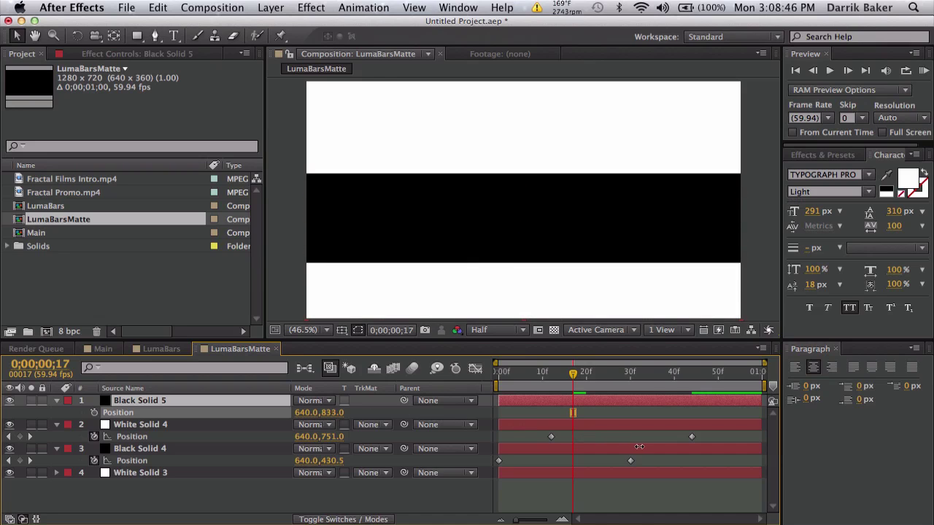
click(94, 413)
drag(659, 375, 688, 375)
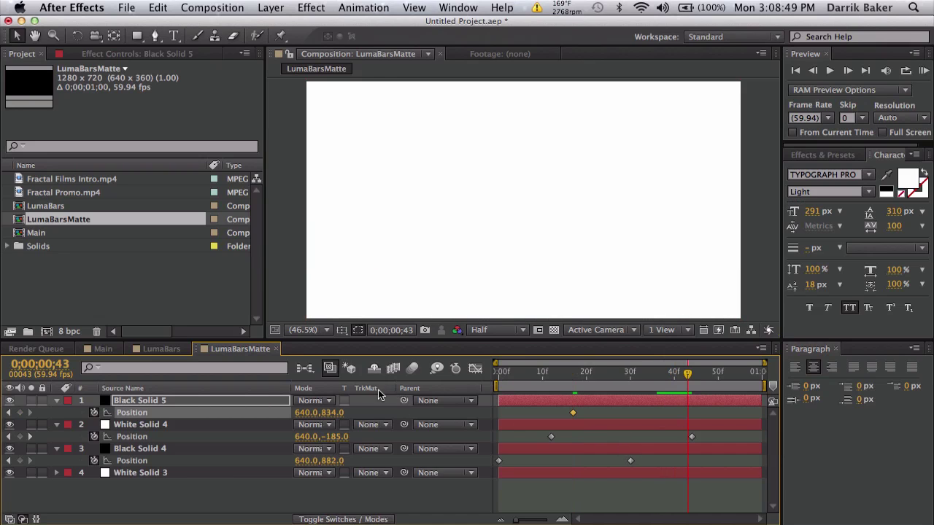
drag(330, 412, 251, 405)
Add a full-frame comp-size black solid to LumaBarsMatte
click(271, 8)
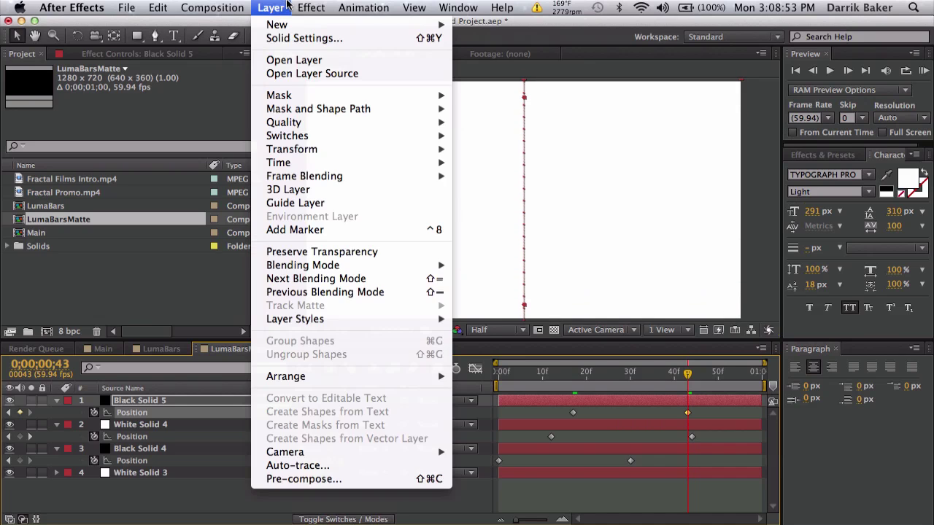
mouse_move(278, 25)
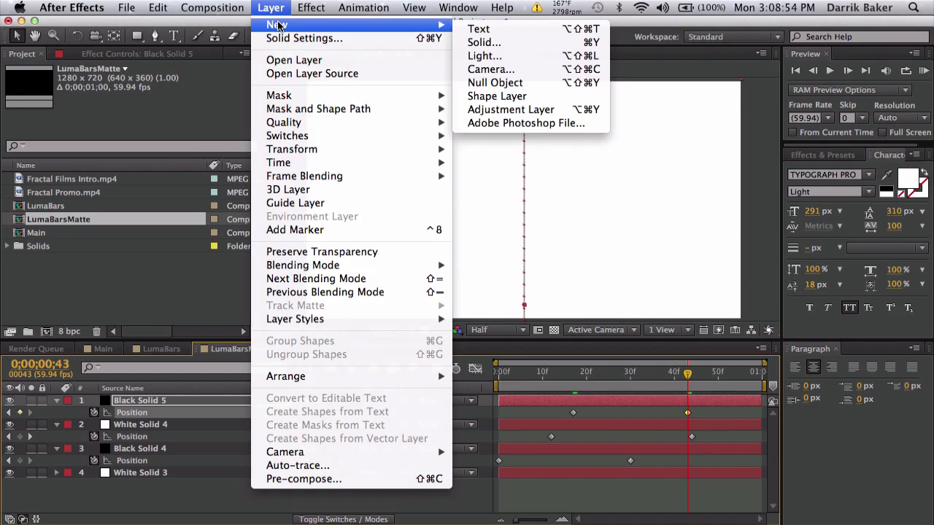
click(481, 40)
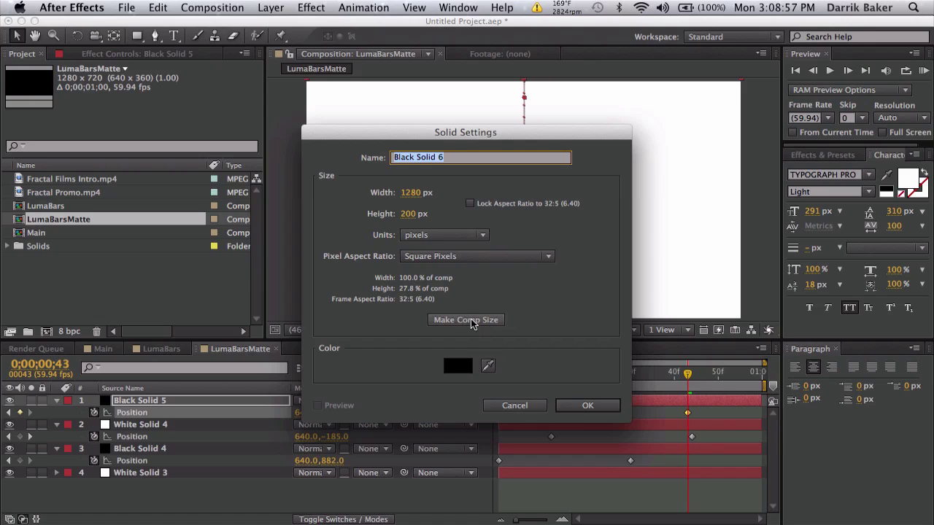
click(471, 321)
click(588, 405)
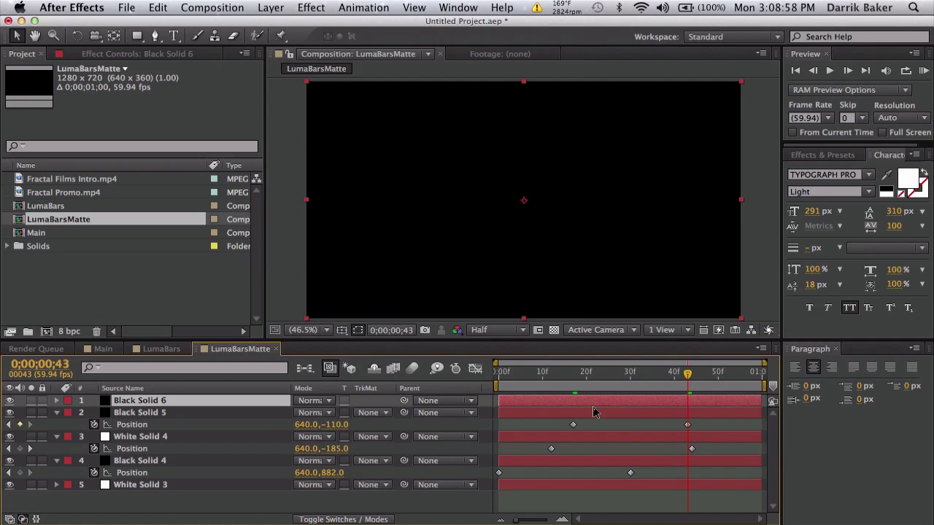
Keyframe Black Solid 6 rising from 640,1170 to Y 360 at frame 59, then reopen Main
key(p)
click(621, 379)
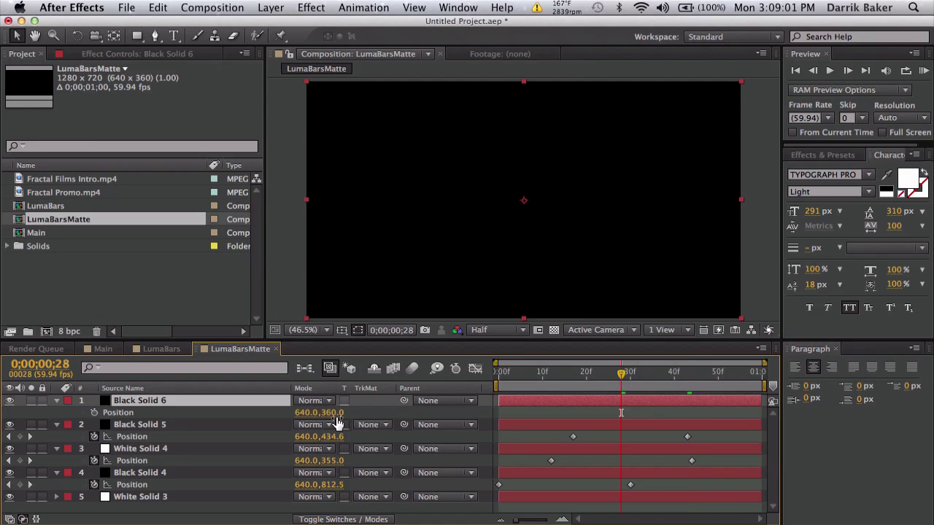
drag(337, 412, 397, 409)
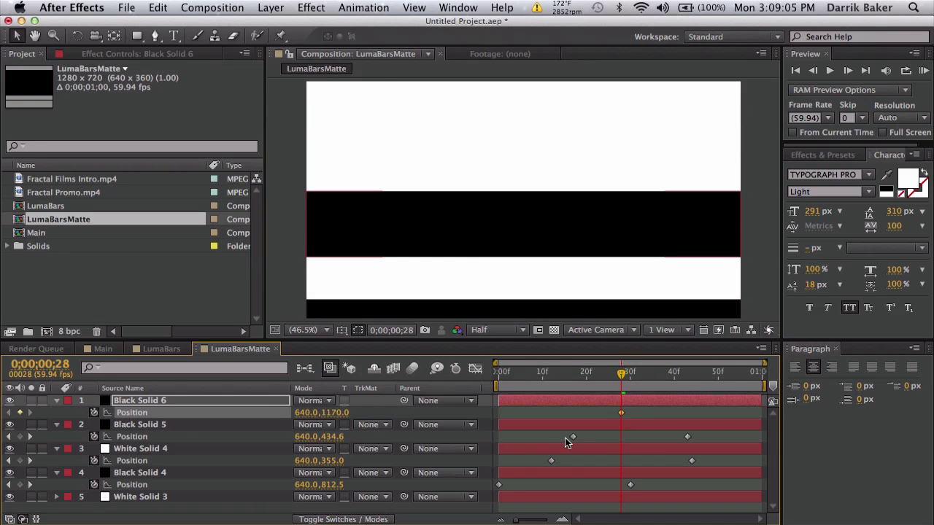
drag(740, 372, 759, 372)
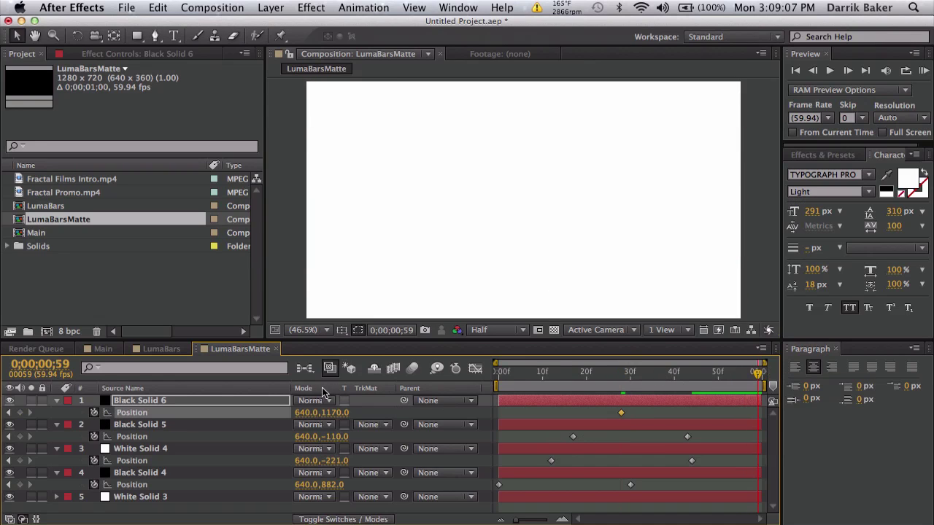
drag(335, 414, 302, 410)
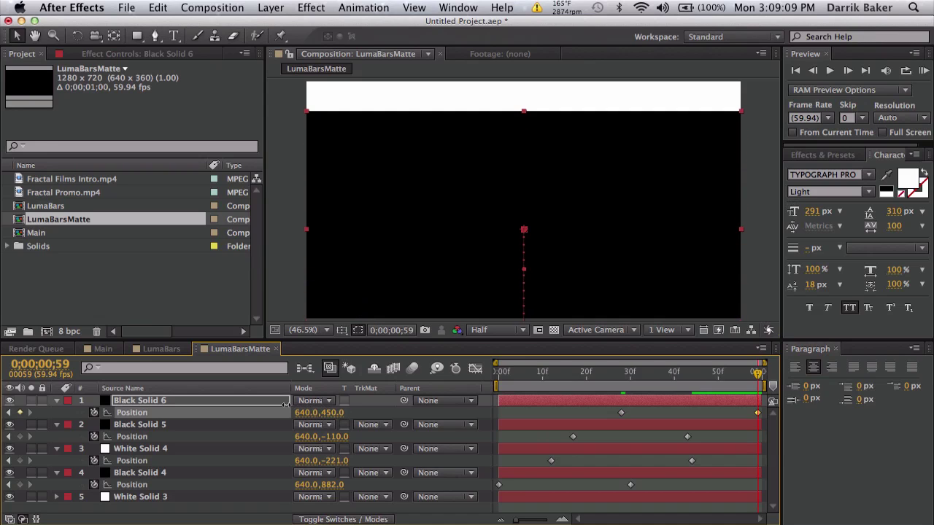
click(330, 412)
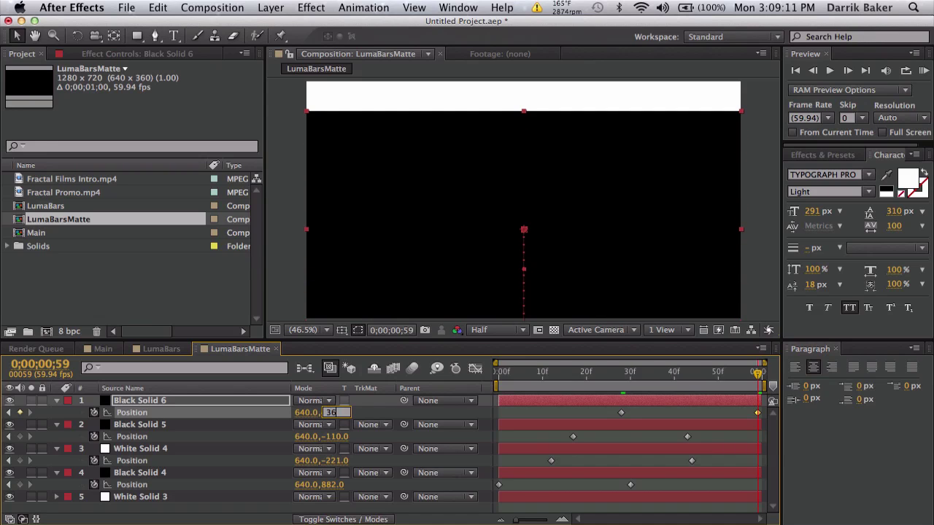
text(360)
key(Return)
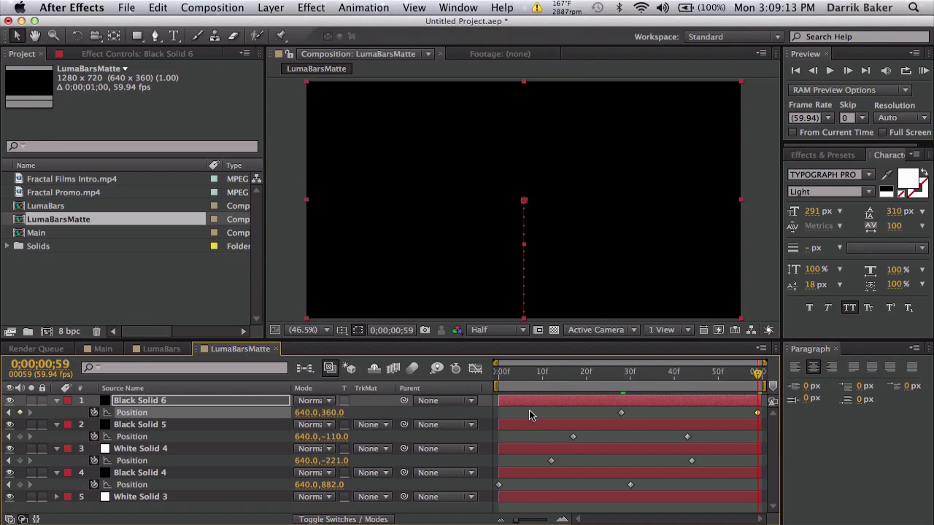
drag(562, 375, 735, 356)
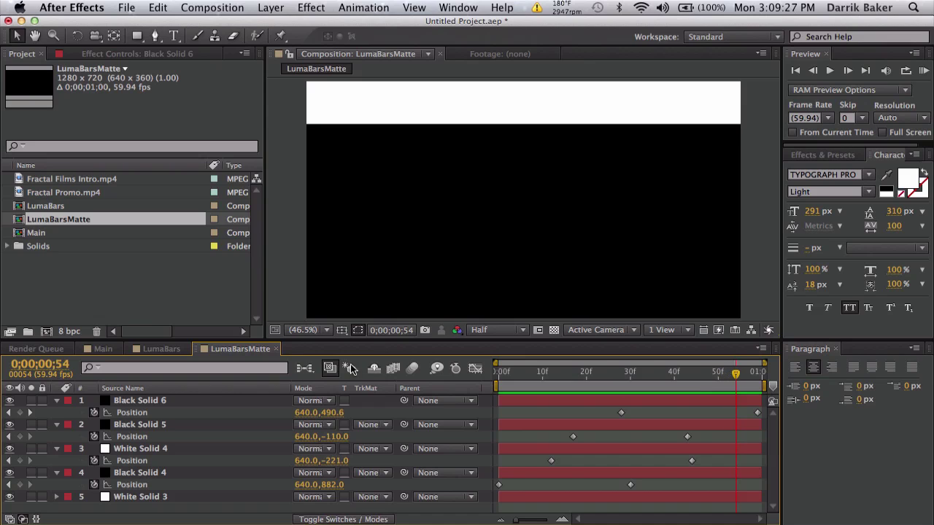
click(109, 348)
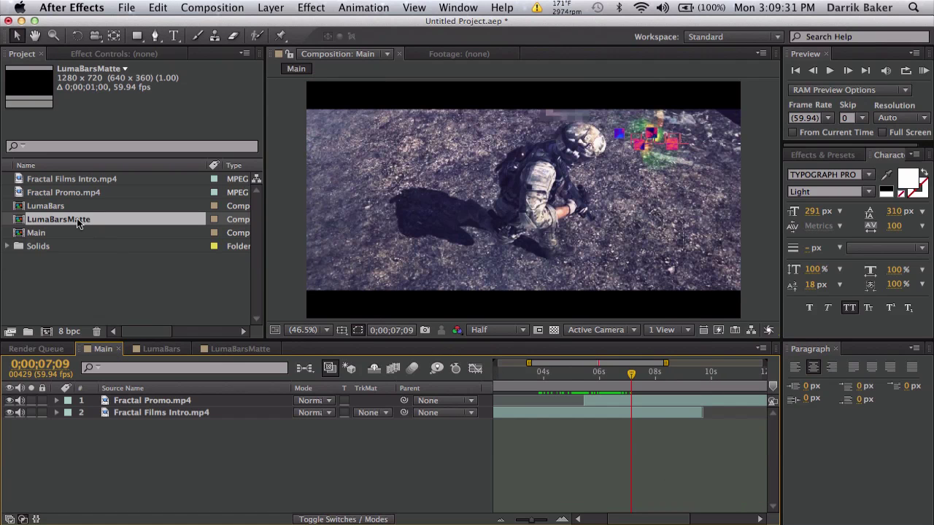
Add LumaBarsMatte above the clips at about 0;00;05;25 and make Fractal Promo.mp4 Luma Inverted Matte
drag(67, 218, 130, 401)
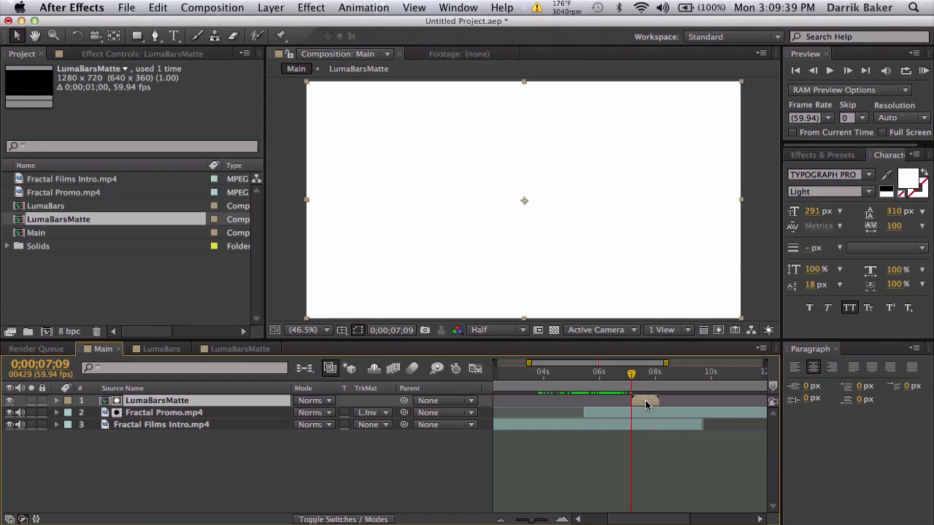
drag(645, 405, 615, 406)
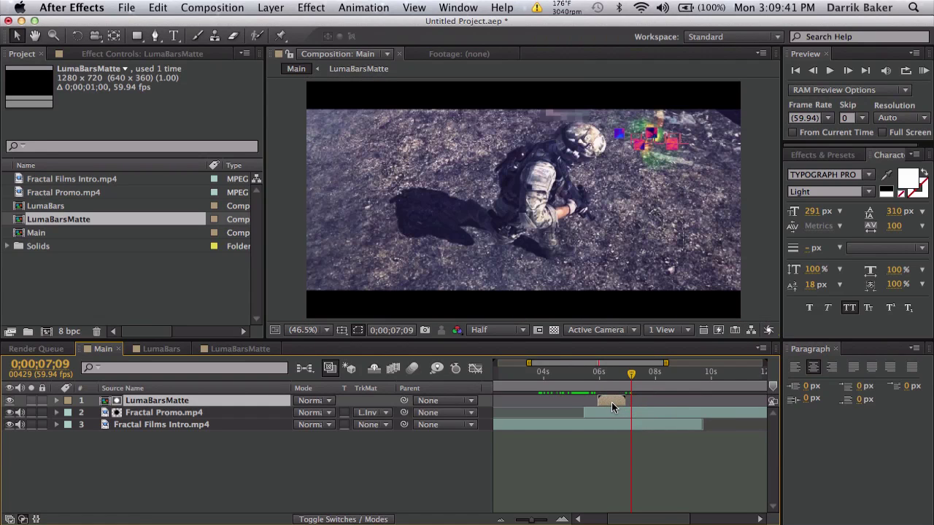
key(equal)
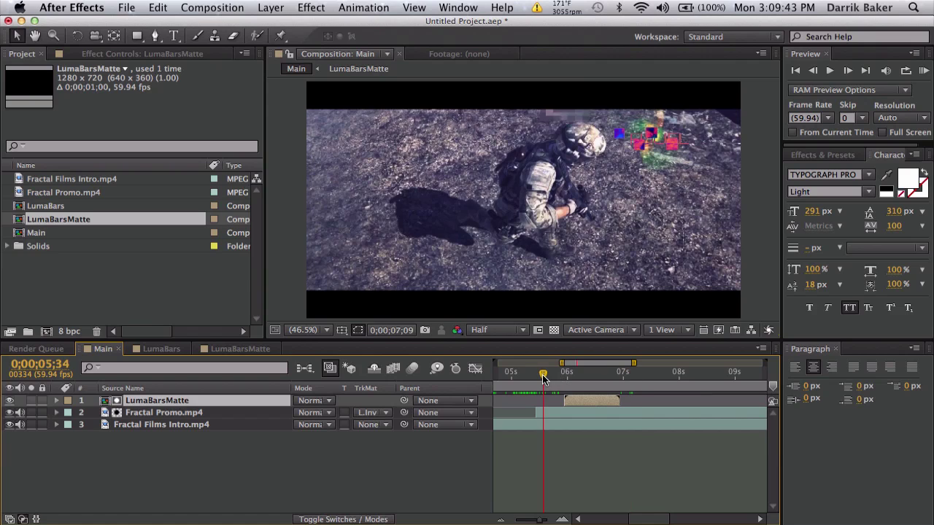
drag(542, 377, 535, 377)
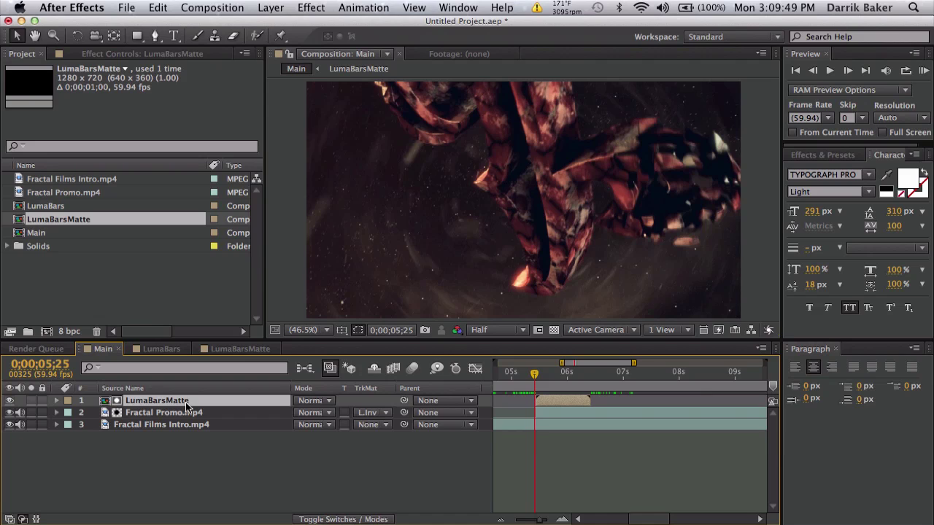
key(equal)
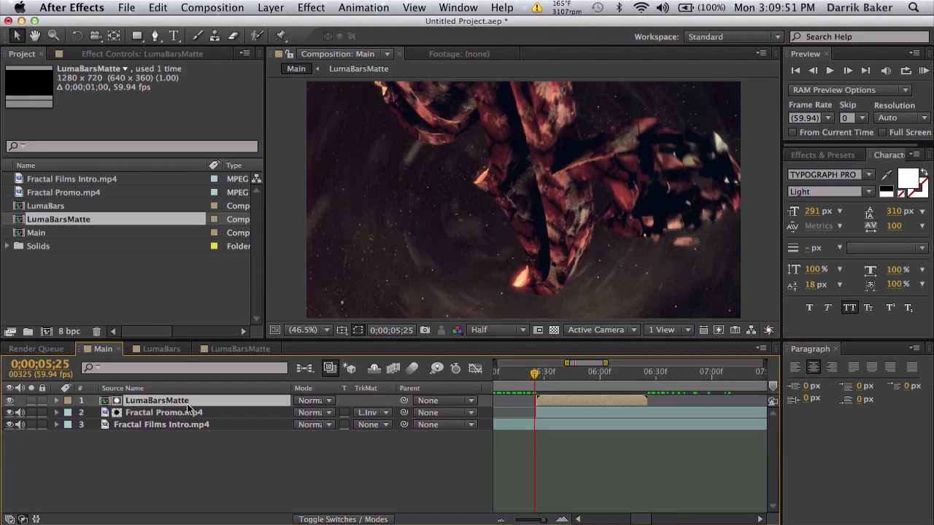
click(199, 413)
click(368, 412)
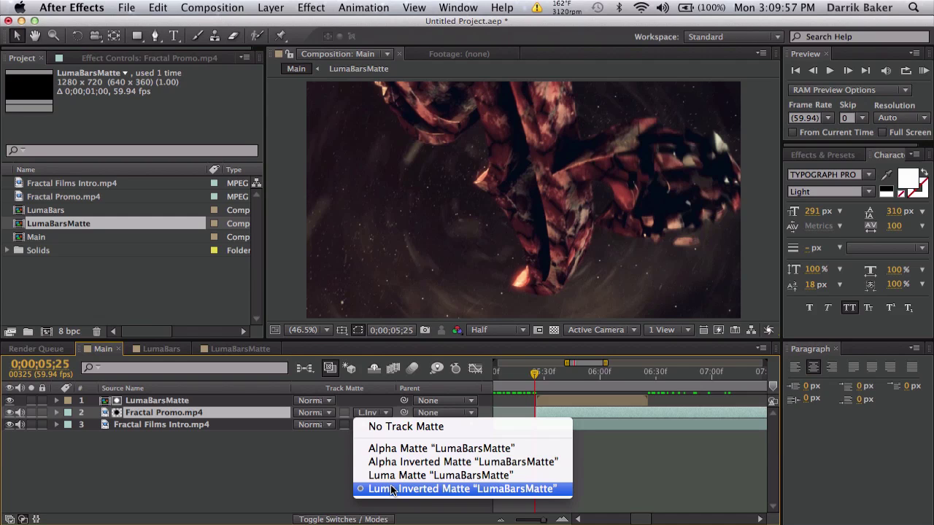
Apply Luma Inverted Matte and hide the LumaBarsMatte layer, checking the wipe back at 0;00;05;26
click(635, 499)
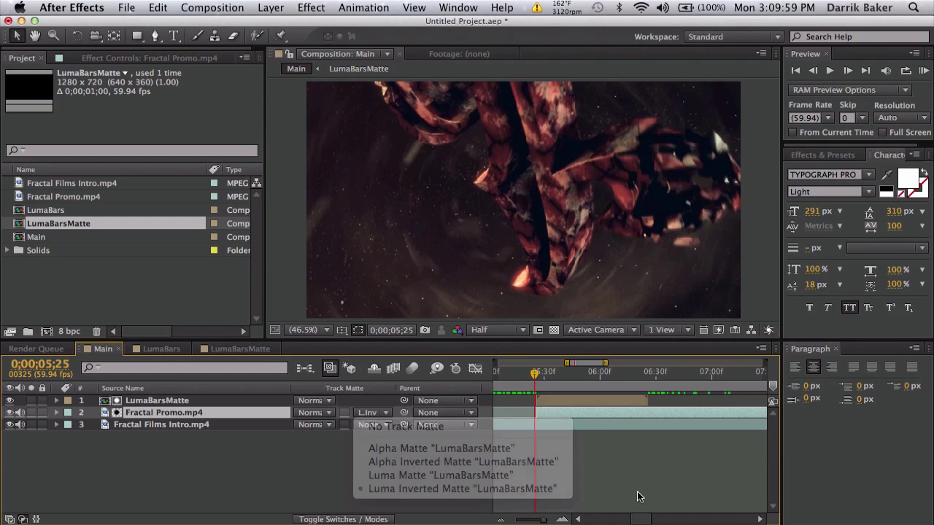
drag(536, 374, 546, 378)
click(10, 401)
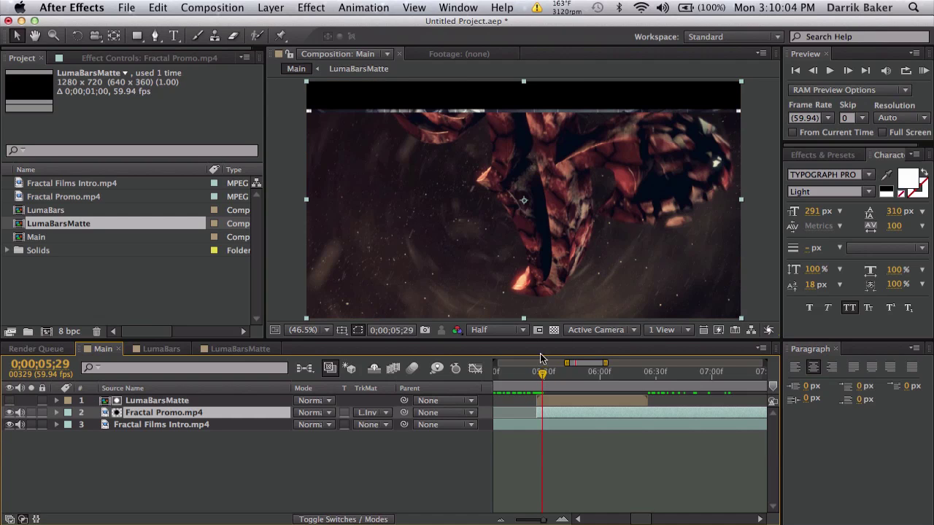
drag(542, 375, 675, 374)
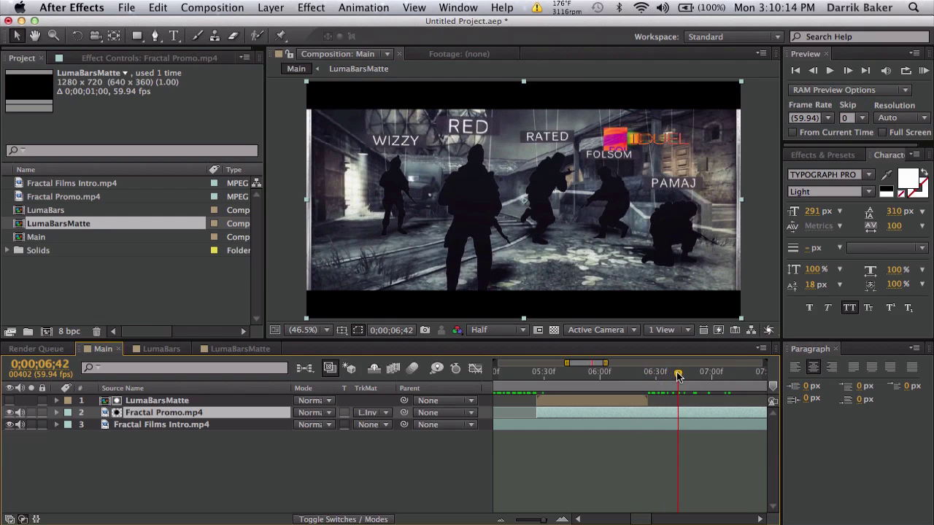
Zoom the timeline out, scrub Main's bars transition, then preview the LumaBarsMatte bar animation
key(semicolon)
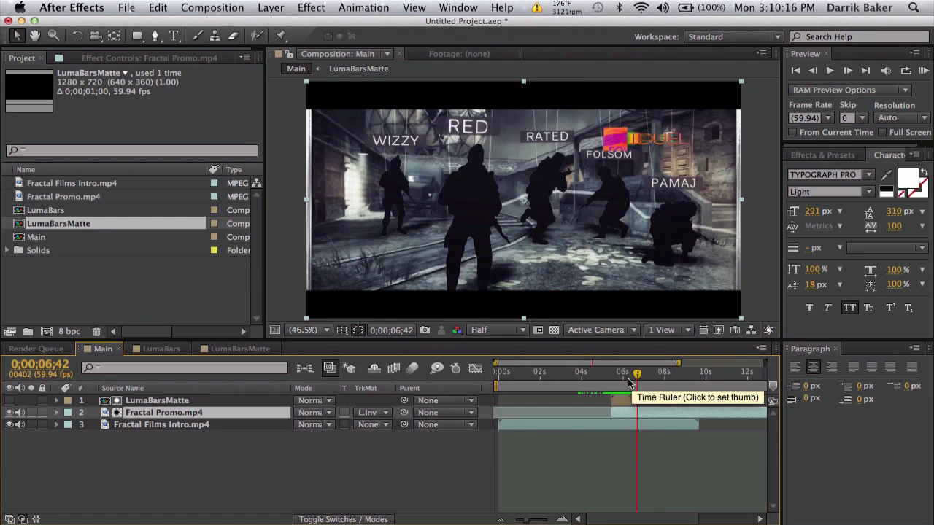
mouse_move(624, 380)
mouse_down()
mouse_move(606, 374)
mouse_move(633, 385)
mouse_up()
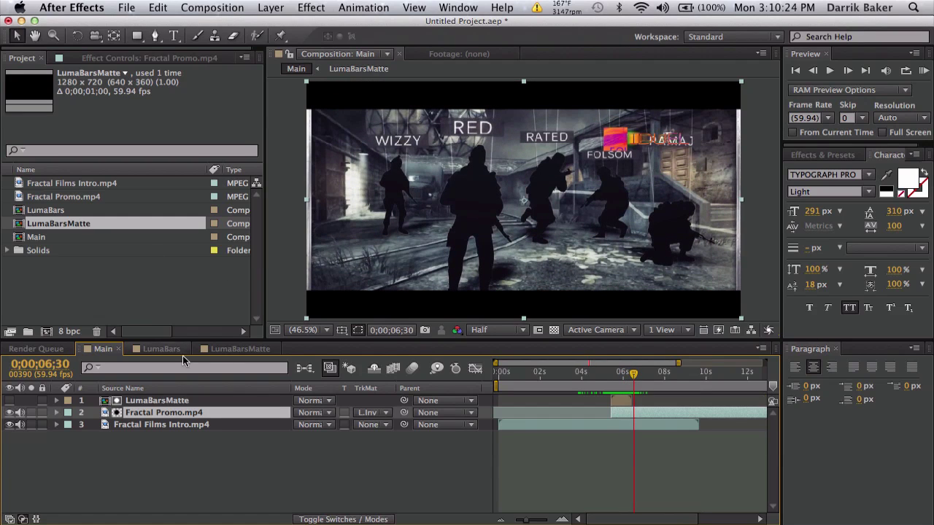
click(240, 349)
drag(565, 389, 527, 375)
key(space)
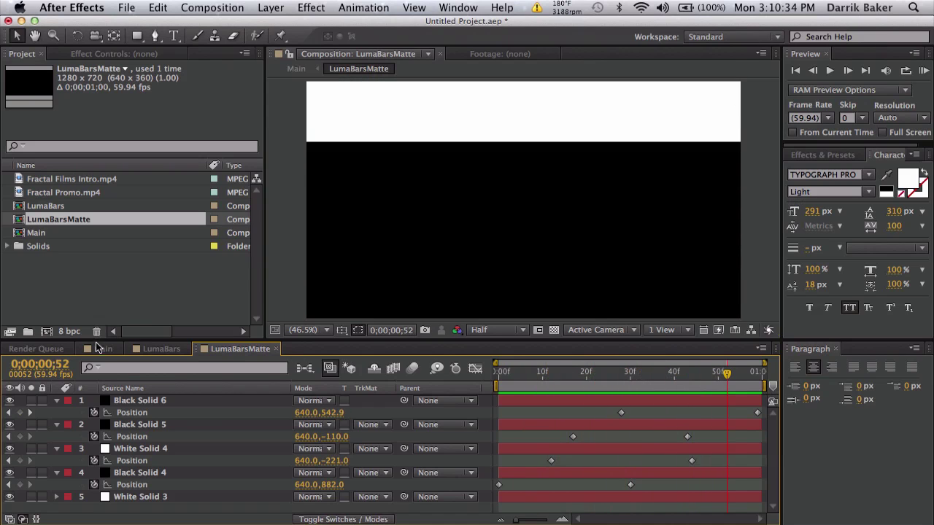
Recheck Main's transition from about 6;00, then start the YouTube gameplay video in Chrome
click(102, 349)
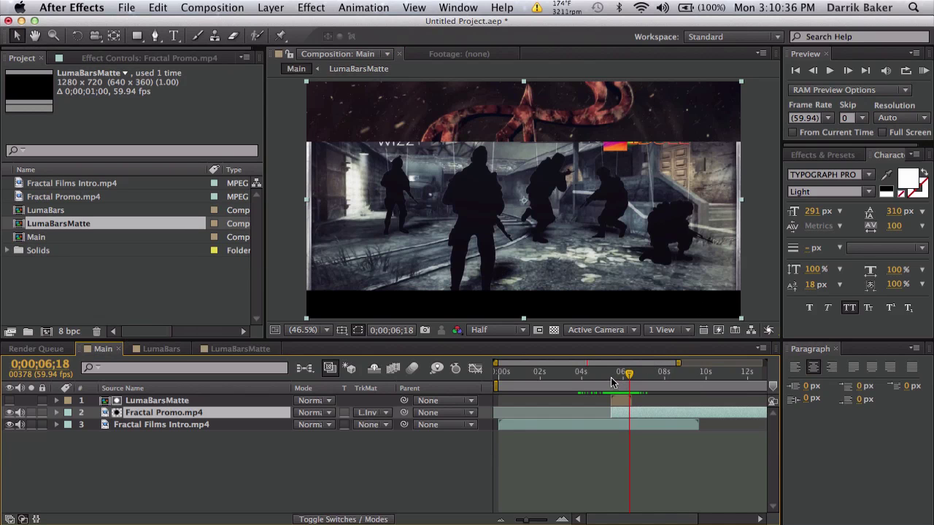
mouse_move(611, 381)
mouse_down()
mouse_move(634, 377)
mouse_move(606, 379)
mouse_up()
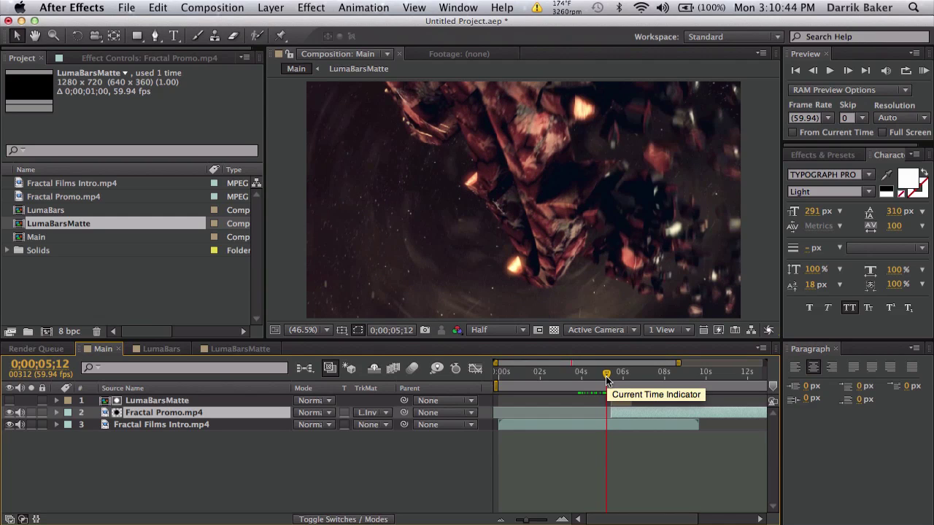
key(super+Tab)
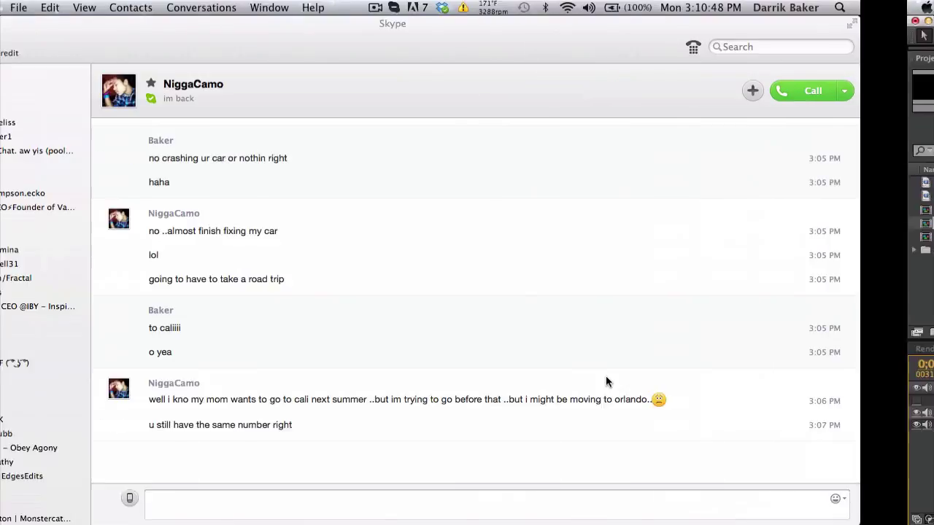
key(super+Tab)
key(Tab)
click(483, 322)
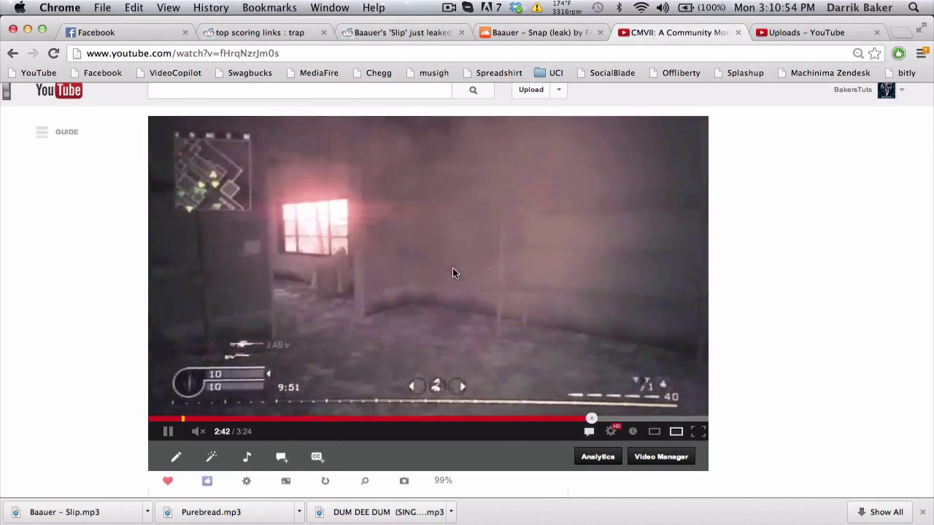
Scroll the YouTube page as the video plays, then switch back toward the After Effects desktop space
scroll(452, 271, down, 1)
scroll(451, 273, down, 1)
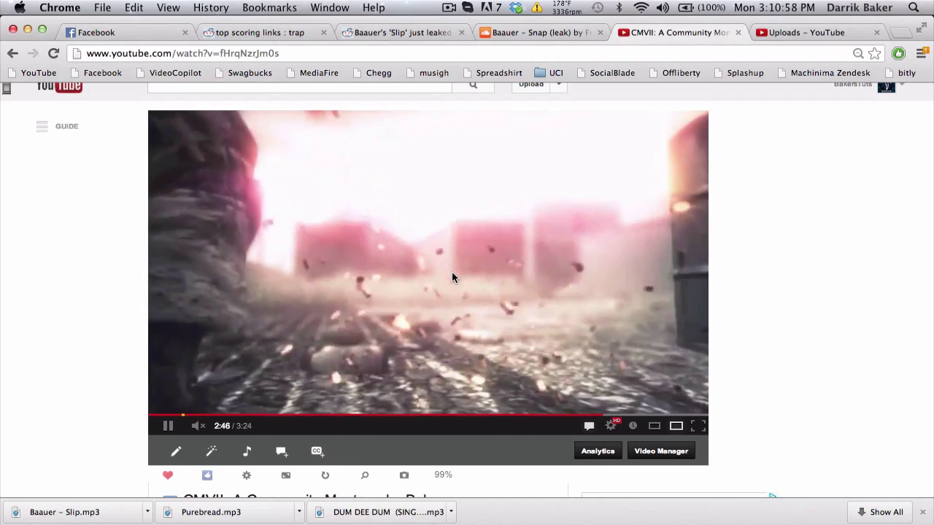
key(ctrl+Right)
key(ctrl+Right)
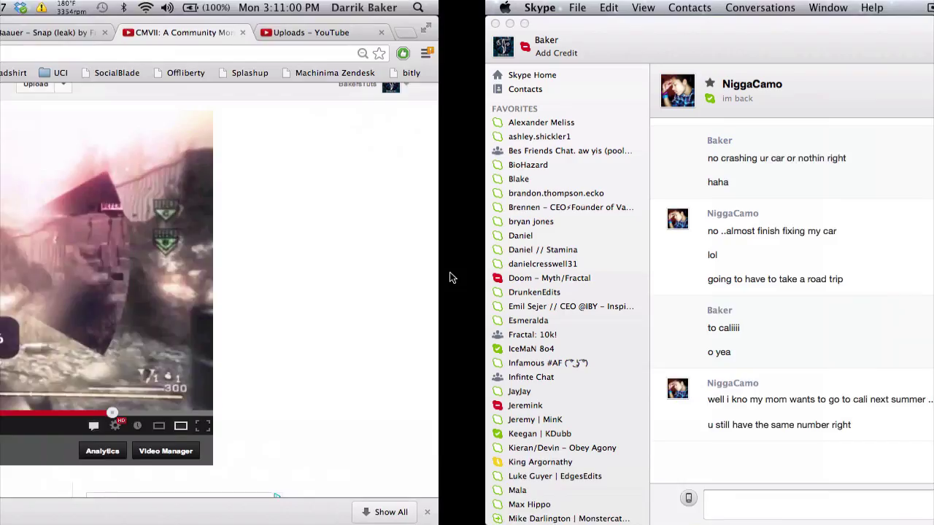